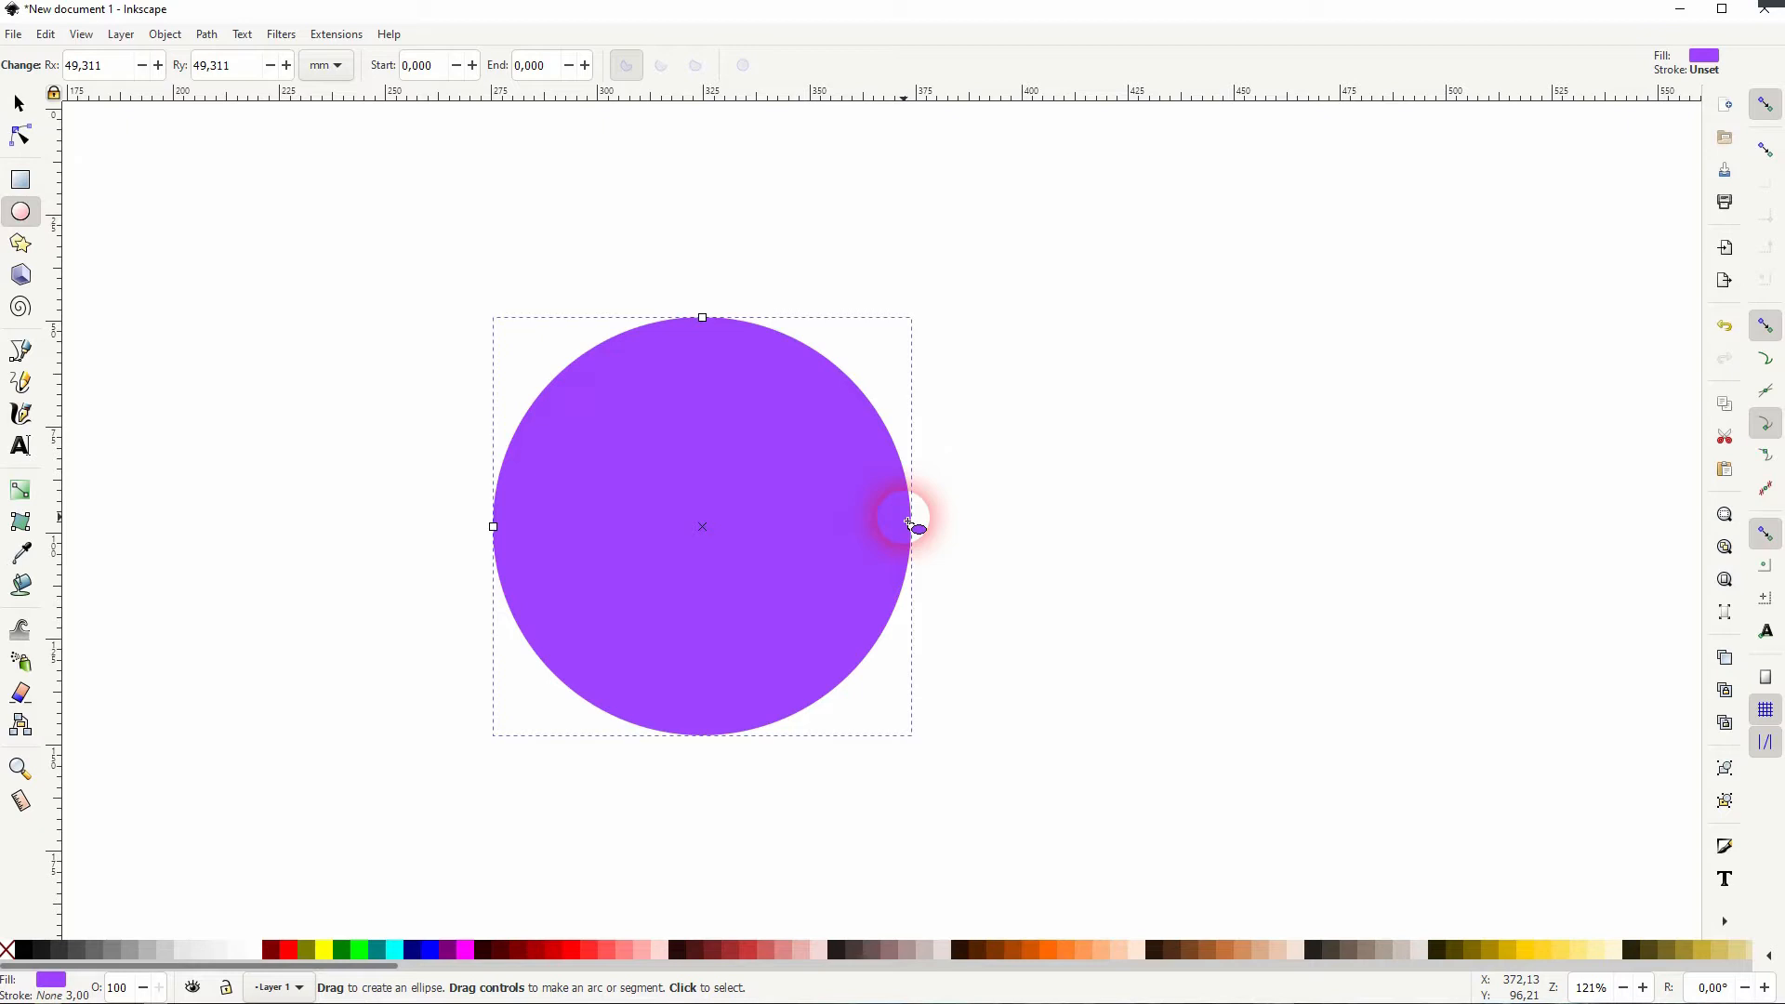
Cut the circle down to a 15-degree slice, move it slightly up and to the right, and fill it black.
drag(921, 530, 1045, 641)
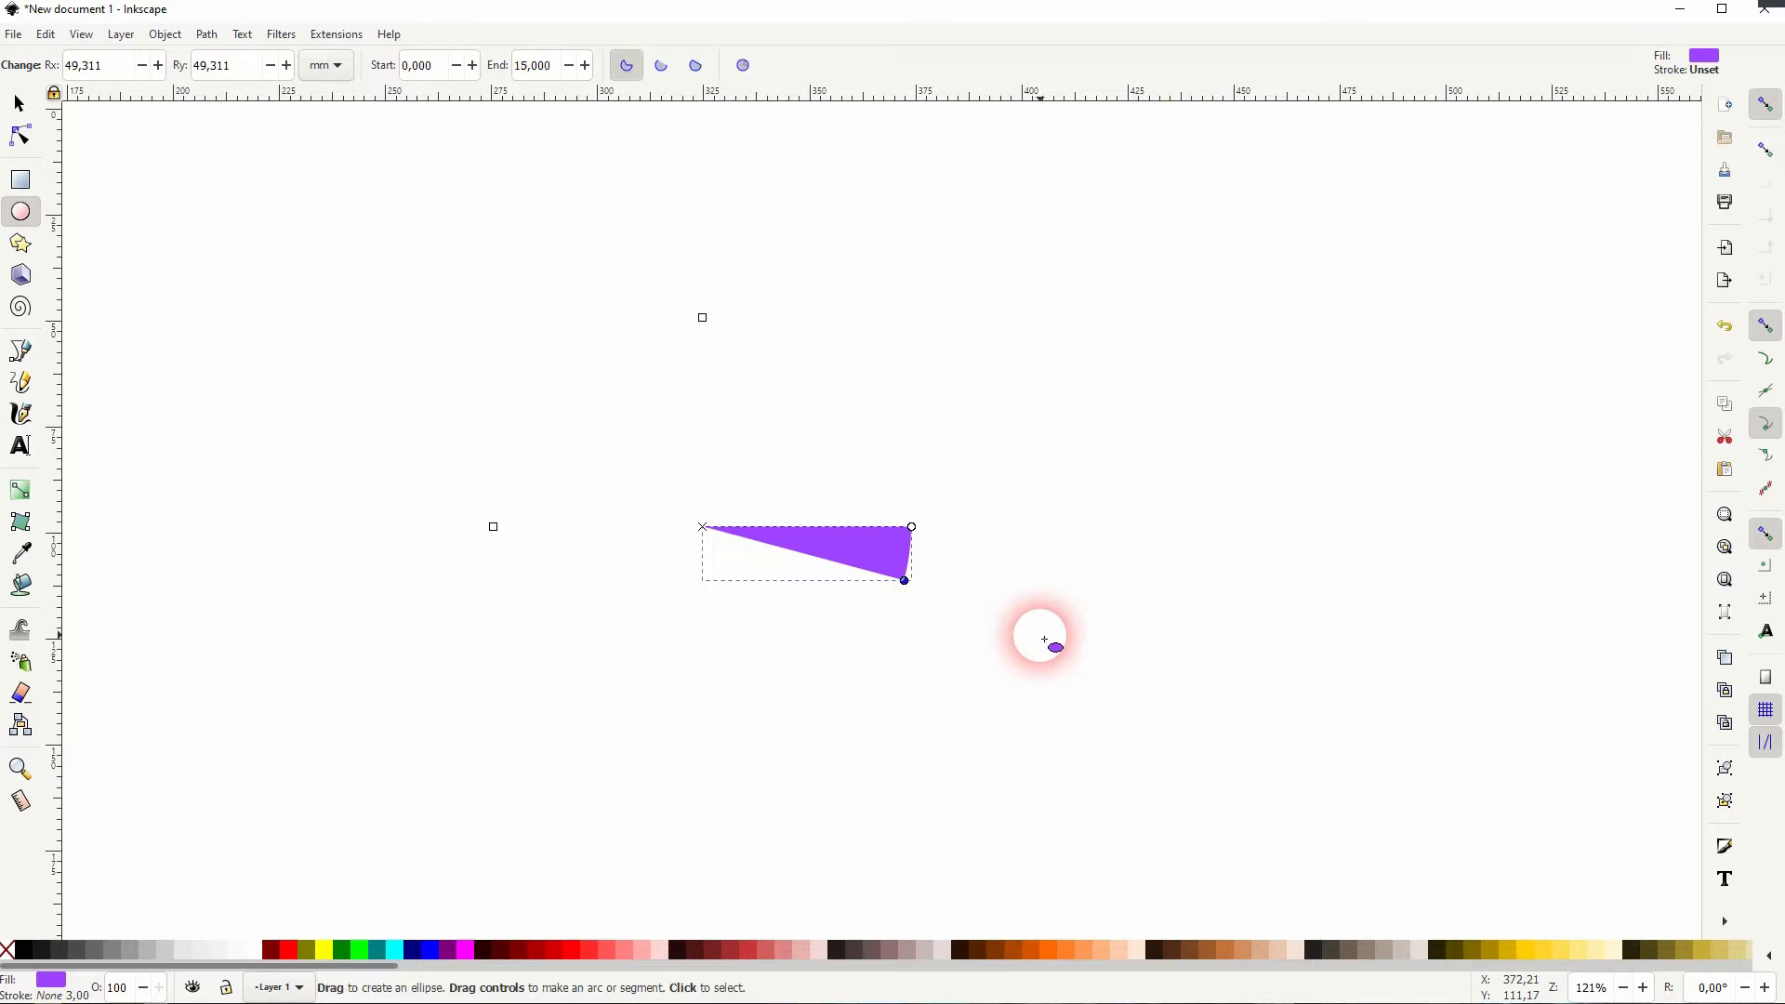
click(19, 103)
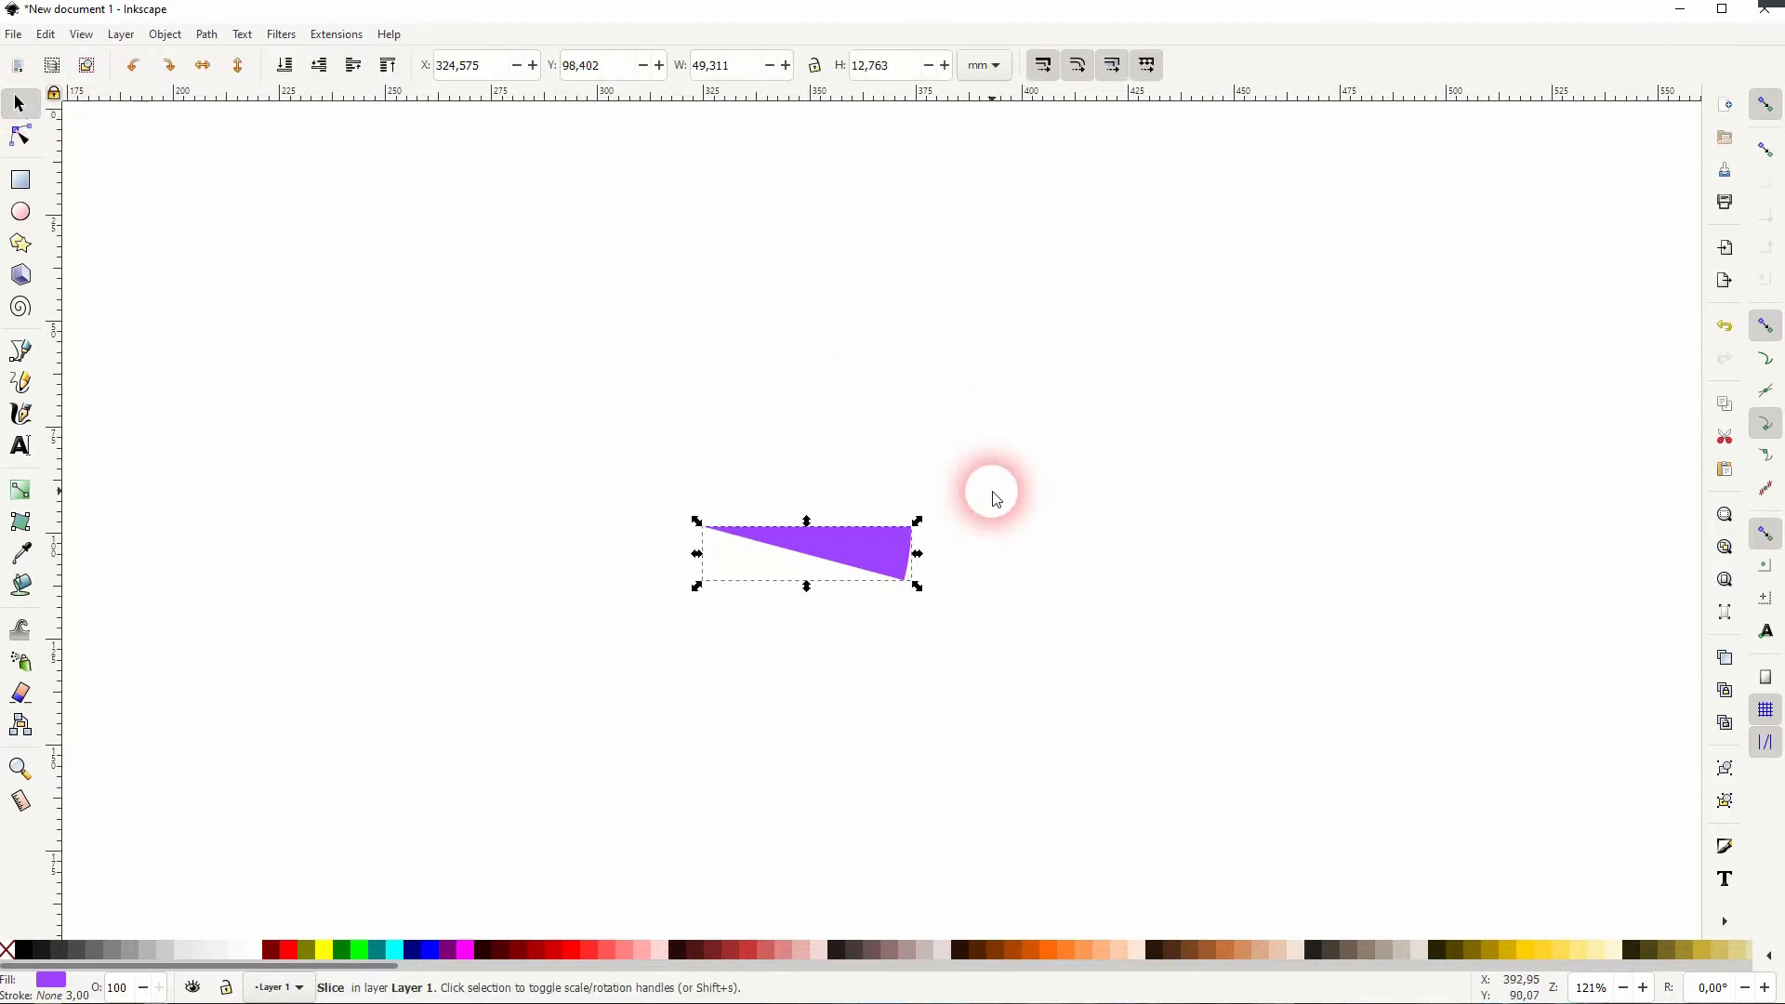
drag(873, 547, 915, 514)
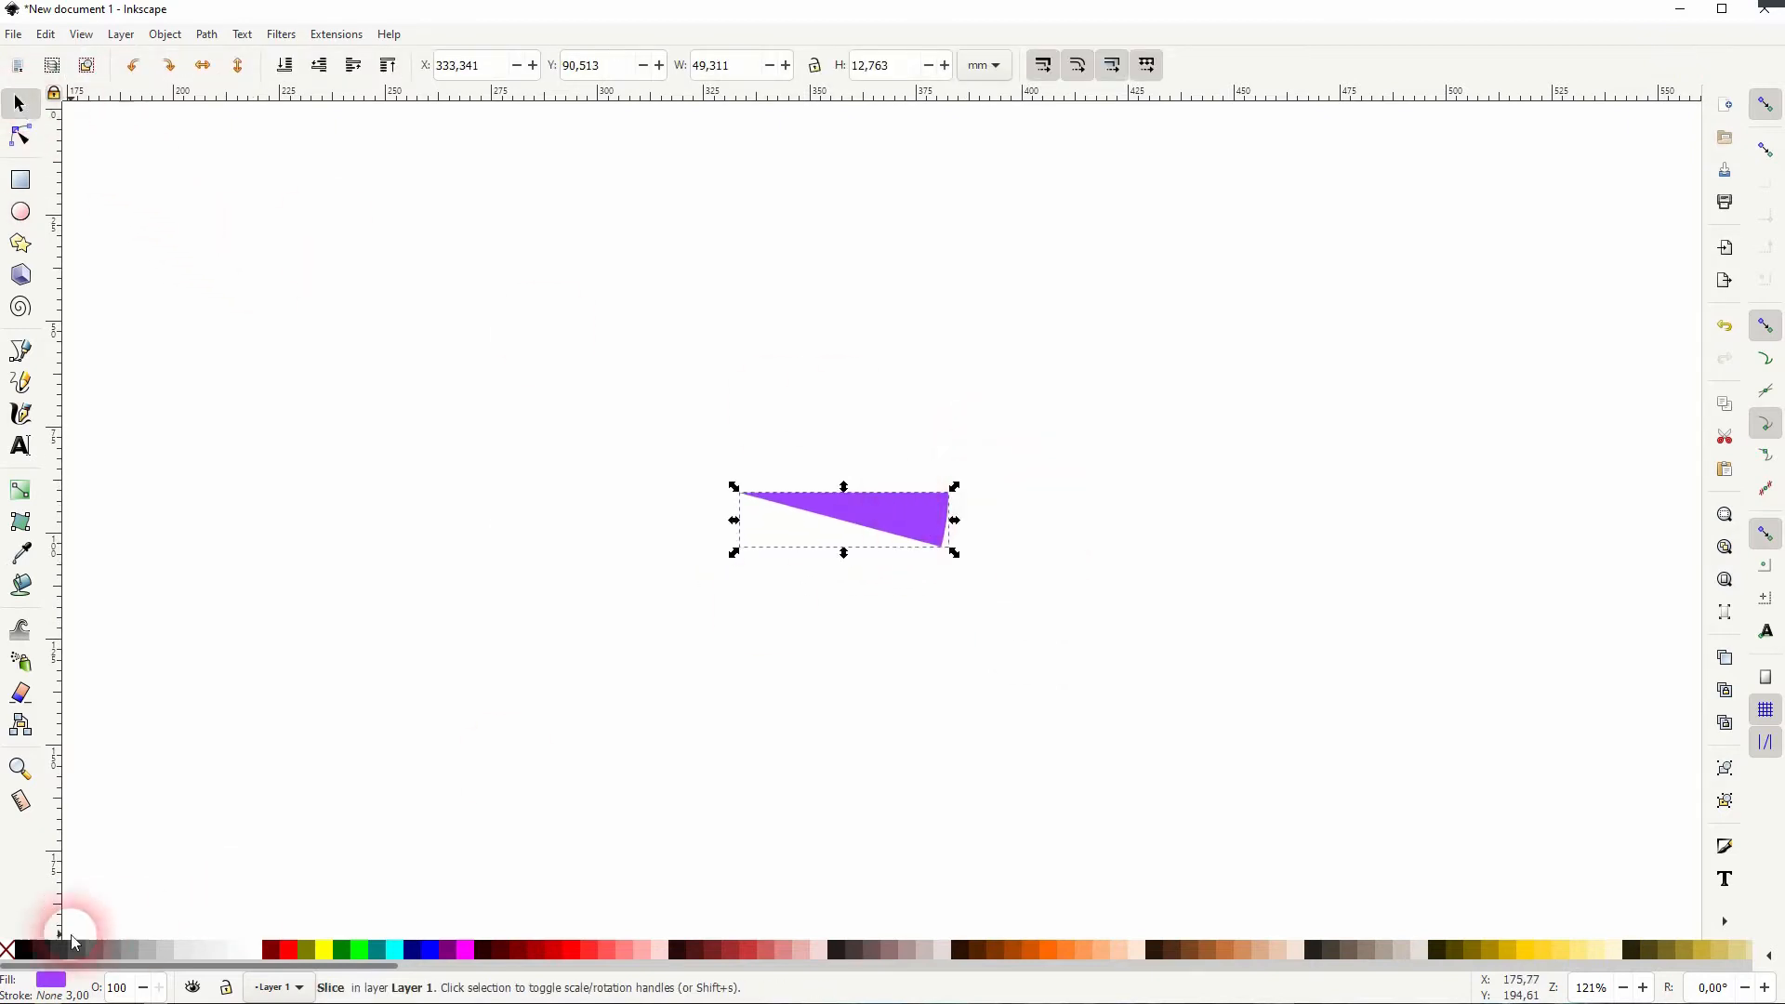
click(22, 949)
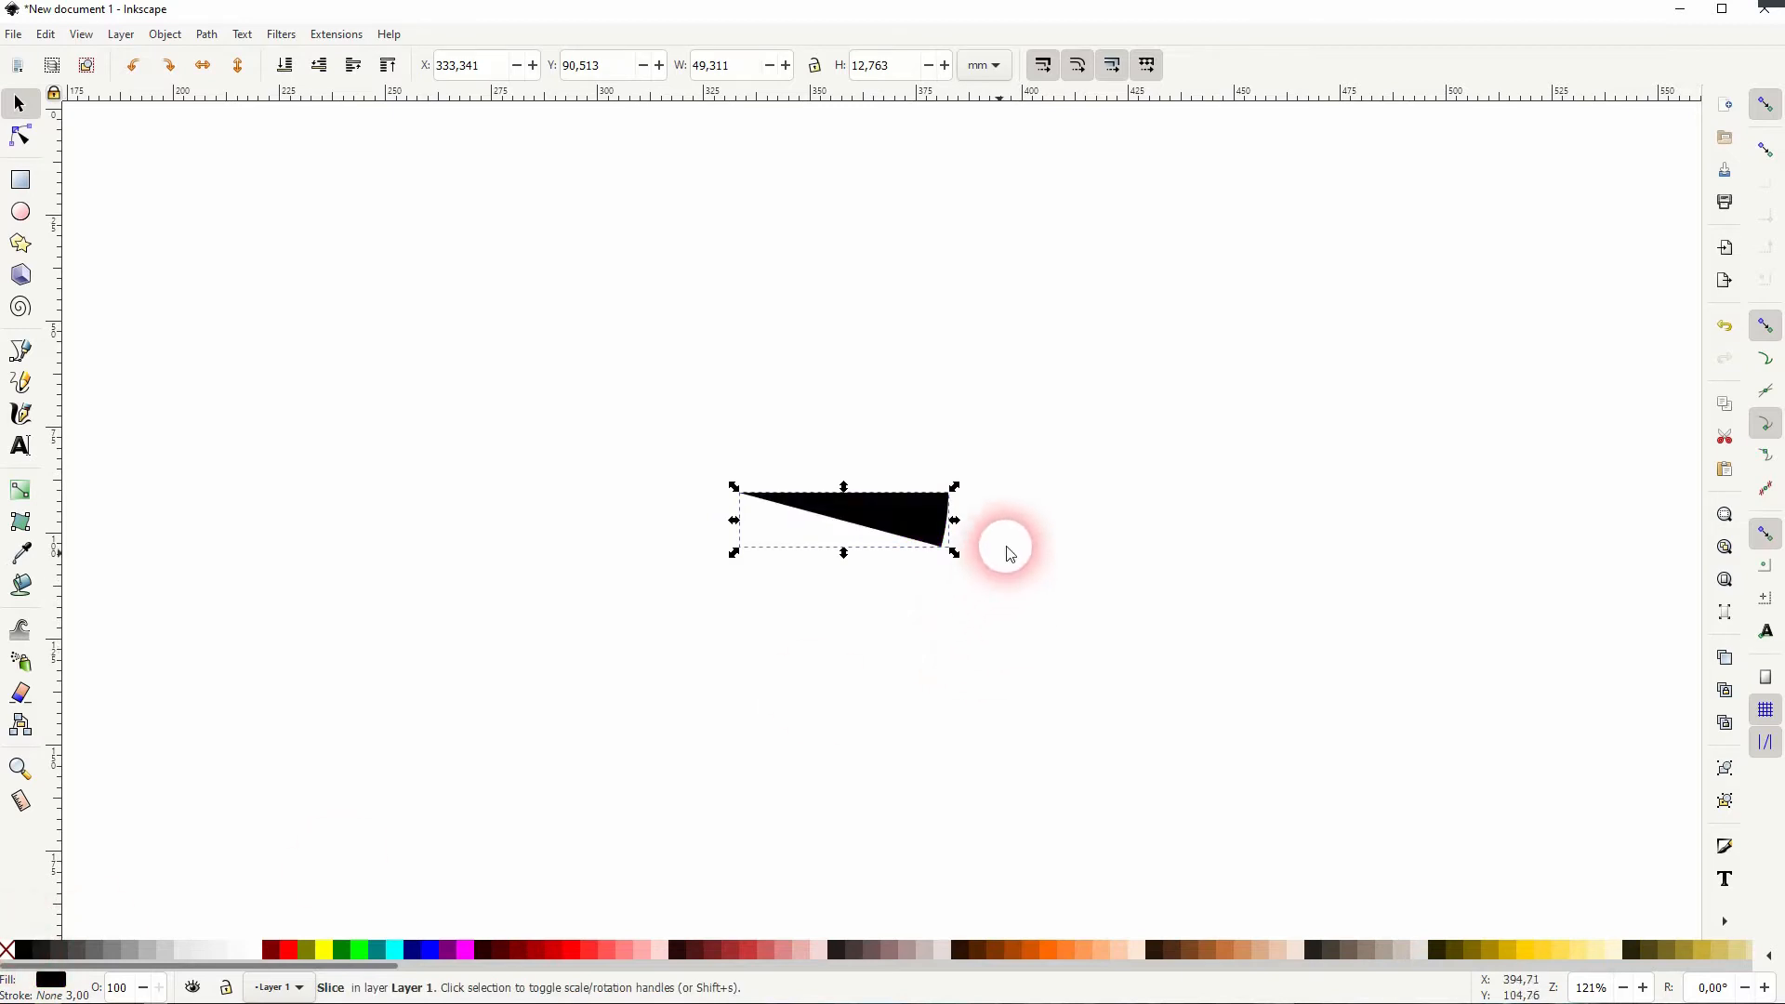
Convert the black slice to a path and bend its two long edges downward into curves to form a blade.
click(213, 37)
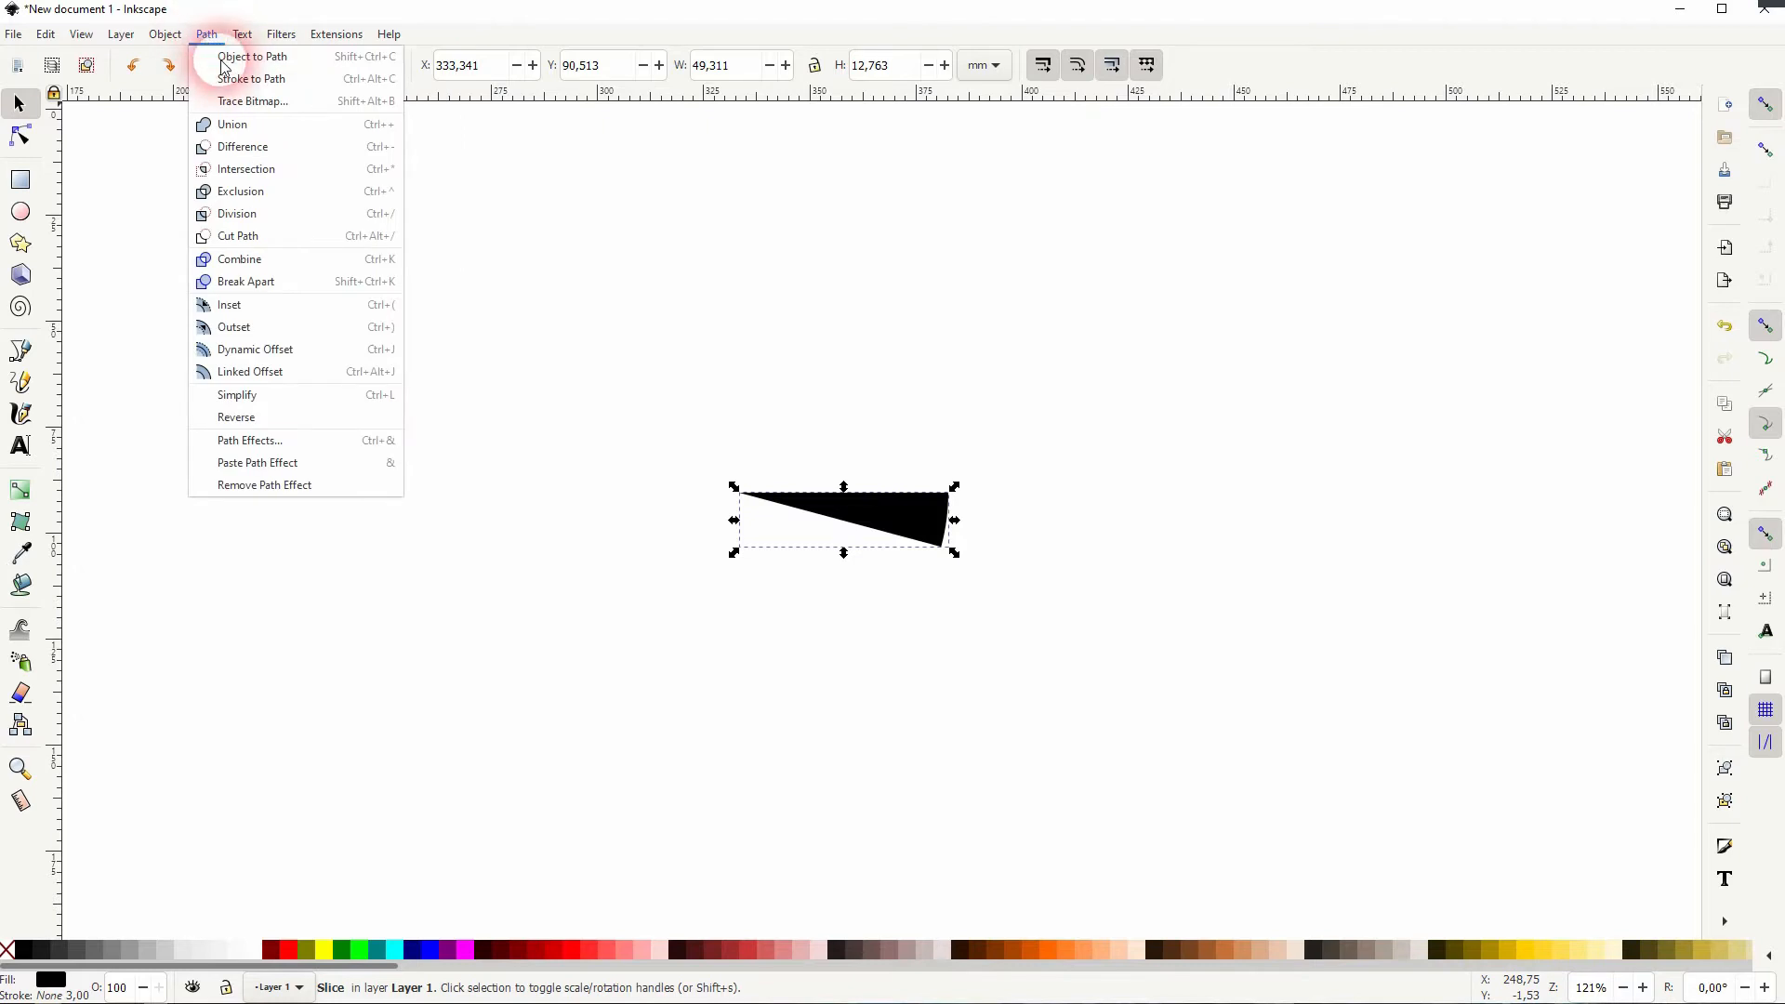
click(224, 71)
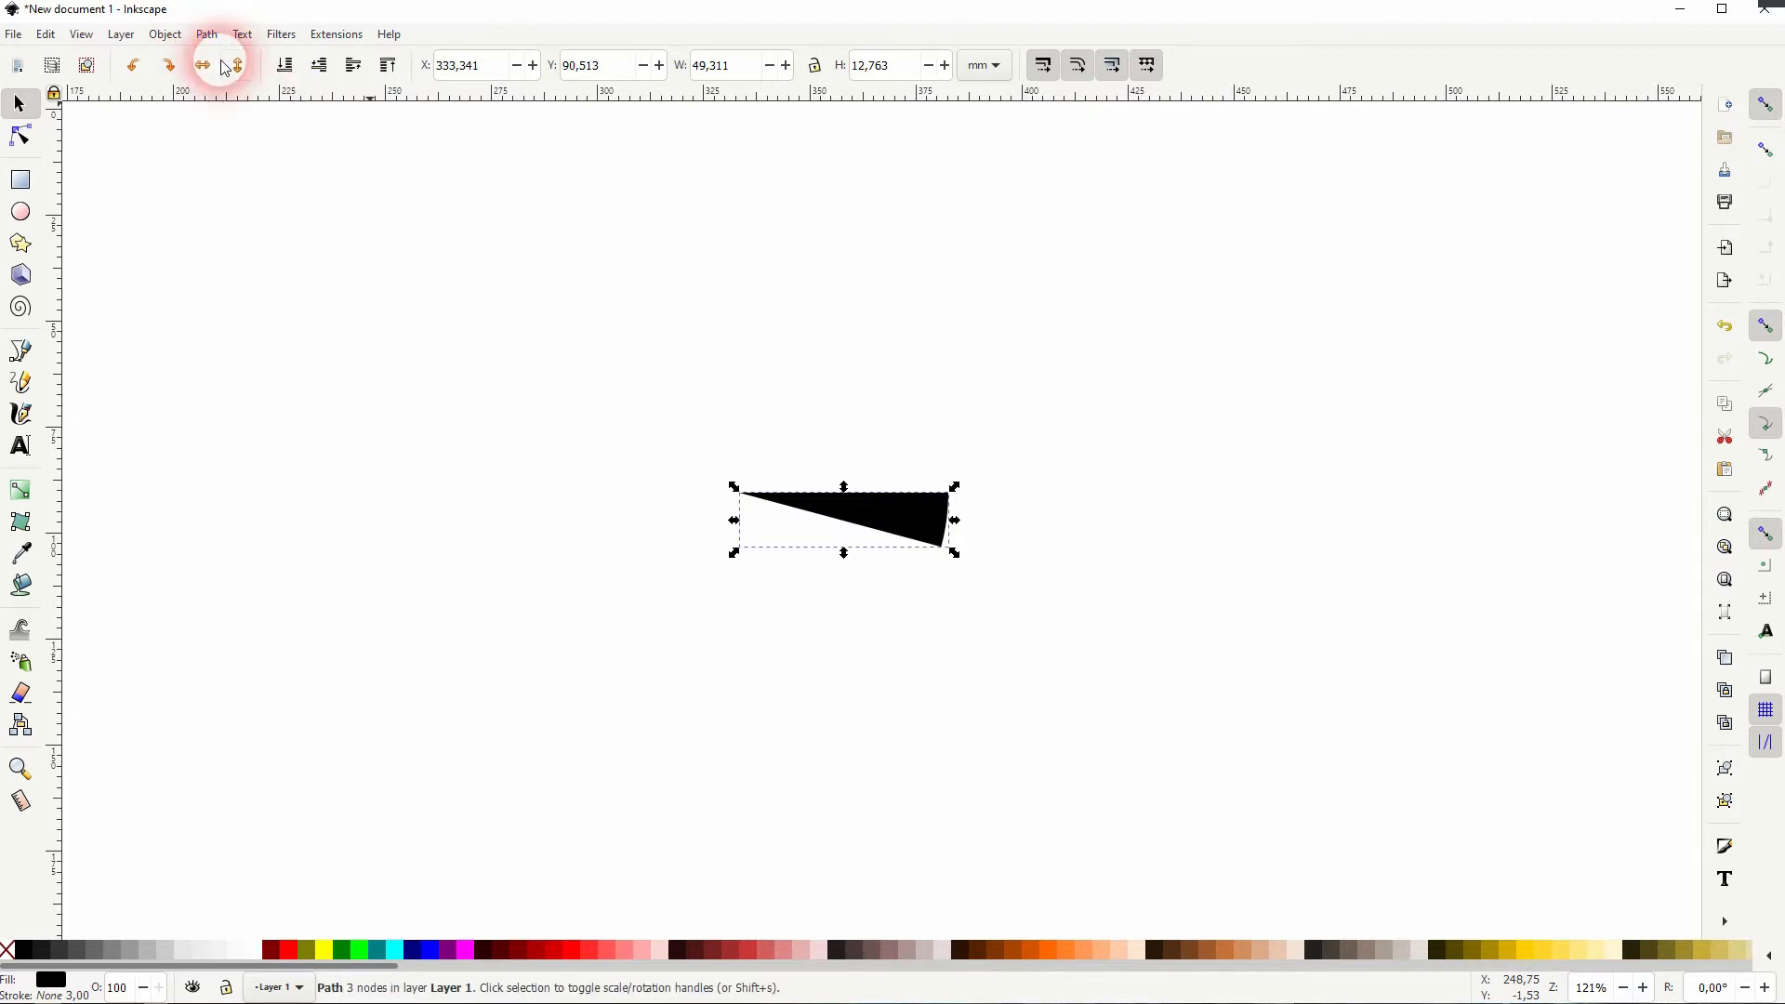
click(20, 137)
scroll(887, 506, up, 4)
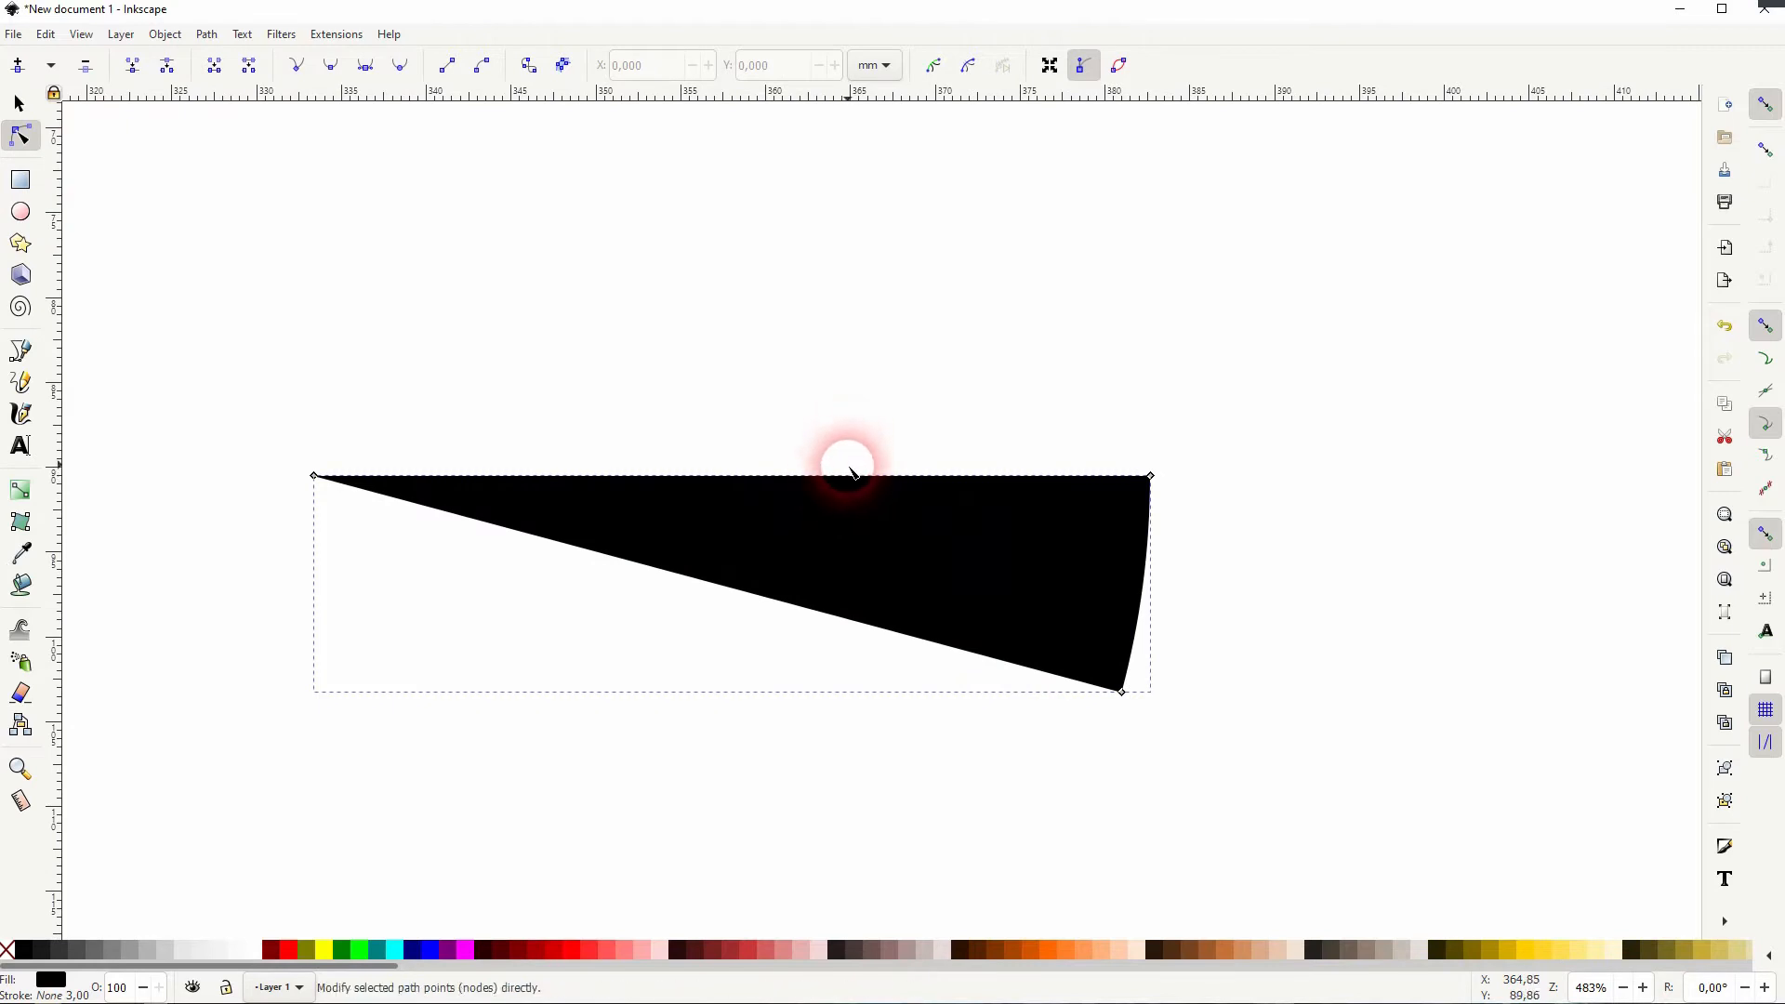
drag(865, 486, 944, 568)
drag(941, 648, 867, 741)
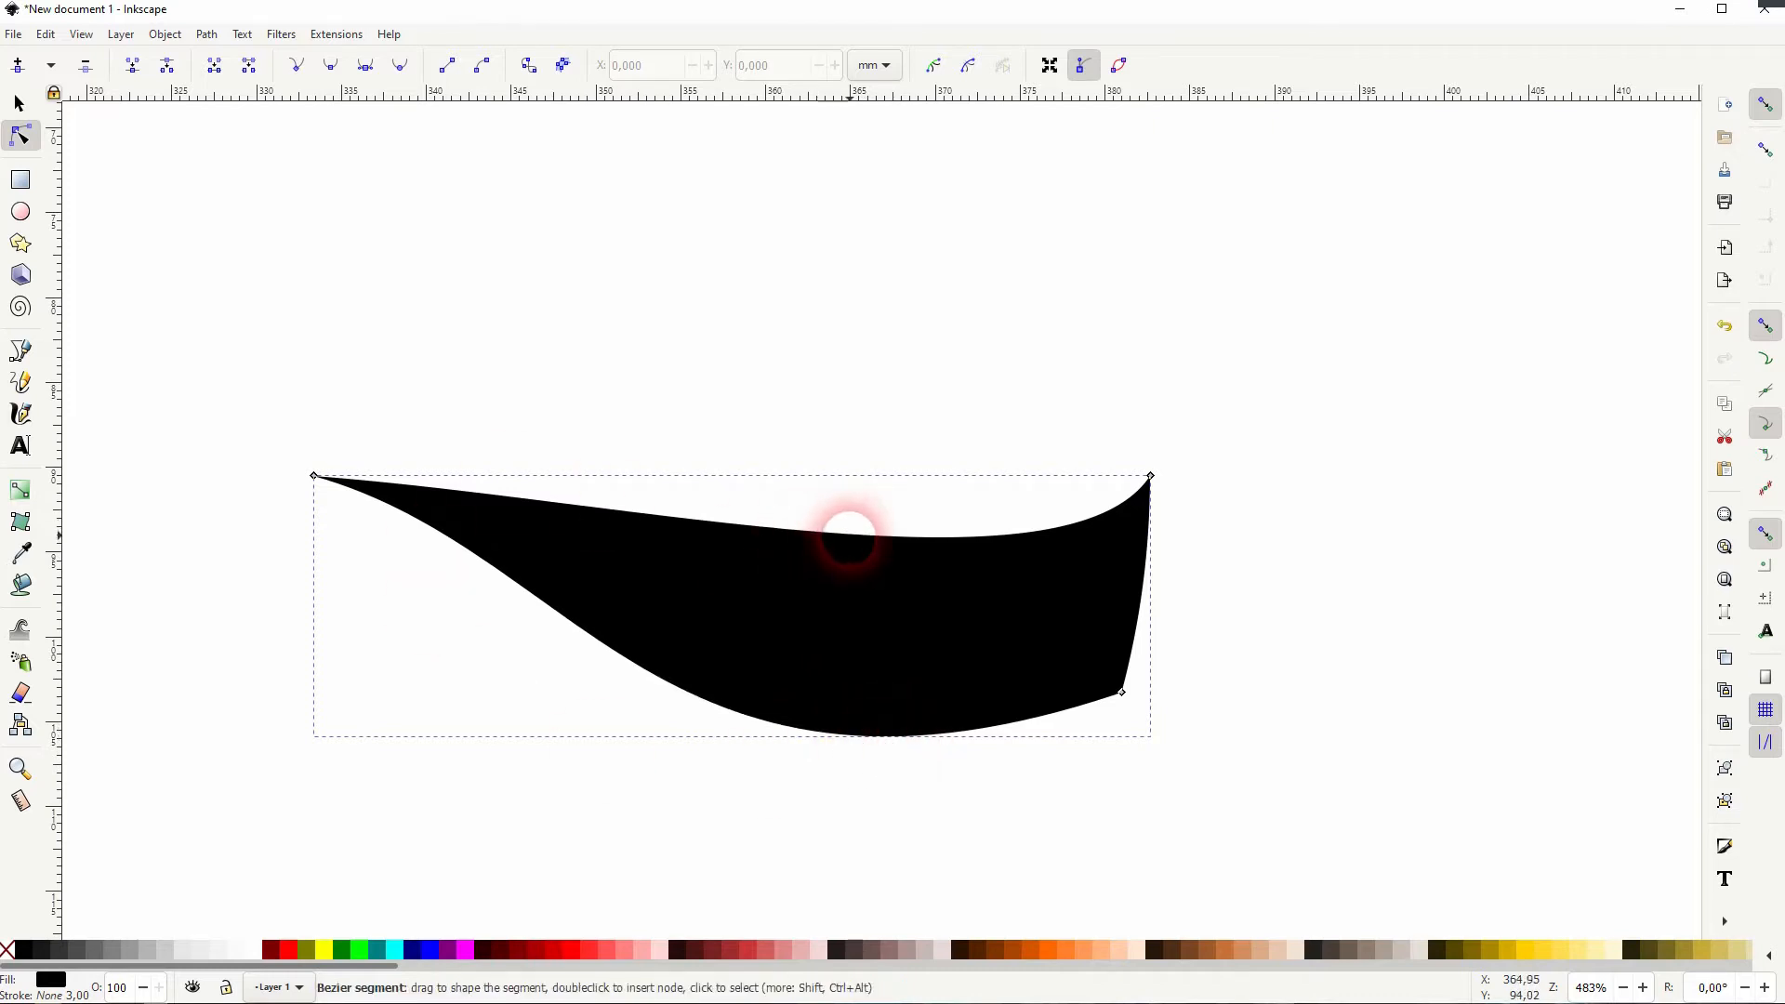
drag(847, 543, 700, 565)
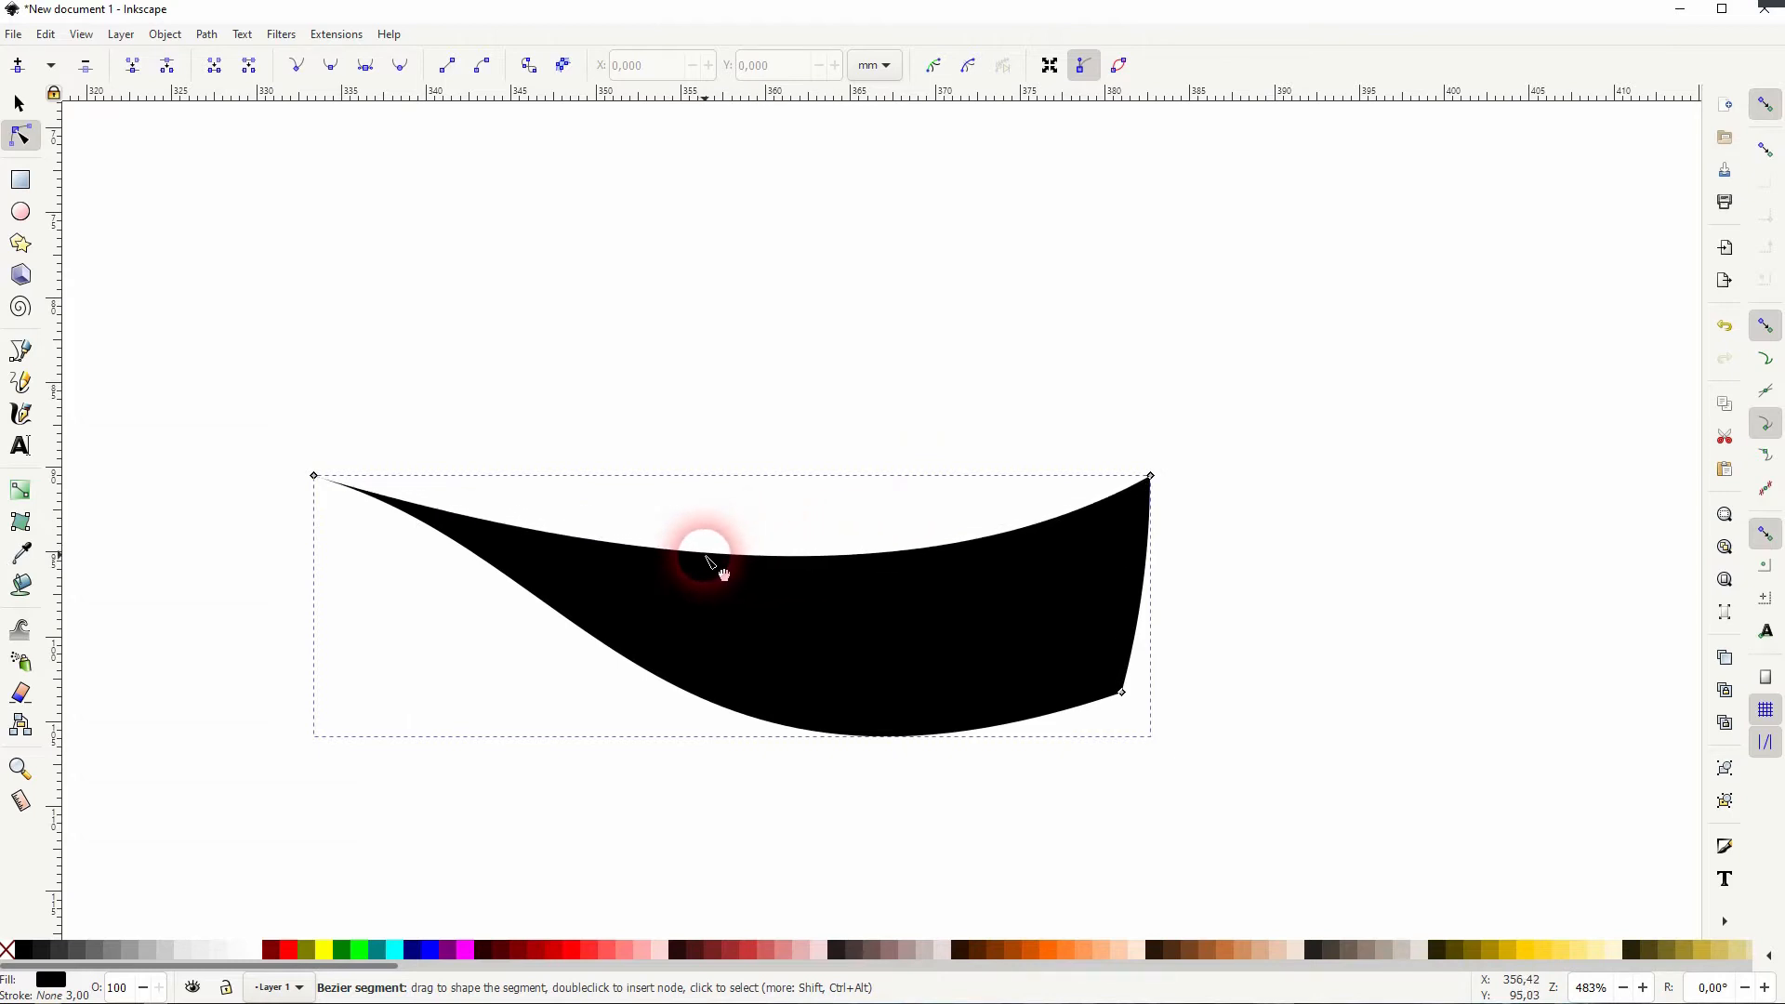
Move the blade's rotation center onto its pointed tip.
click(20, 105)
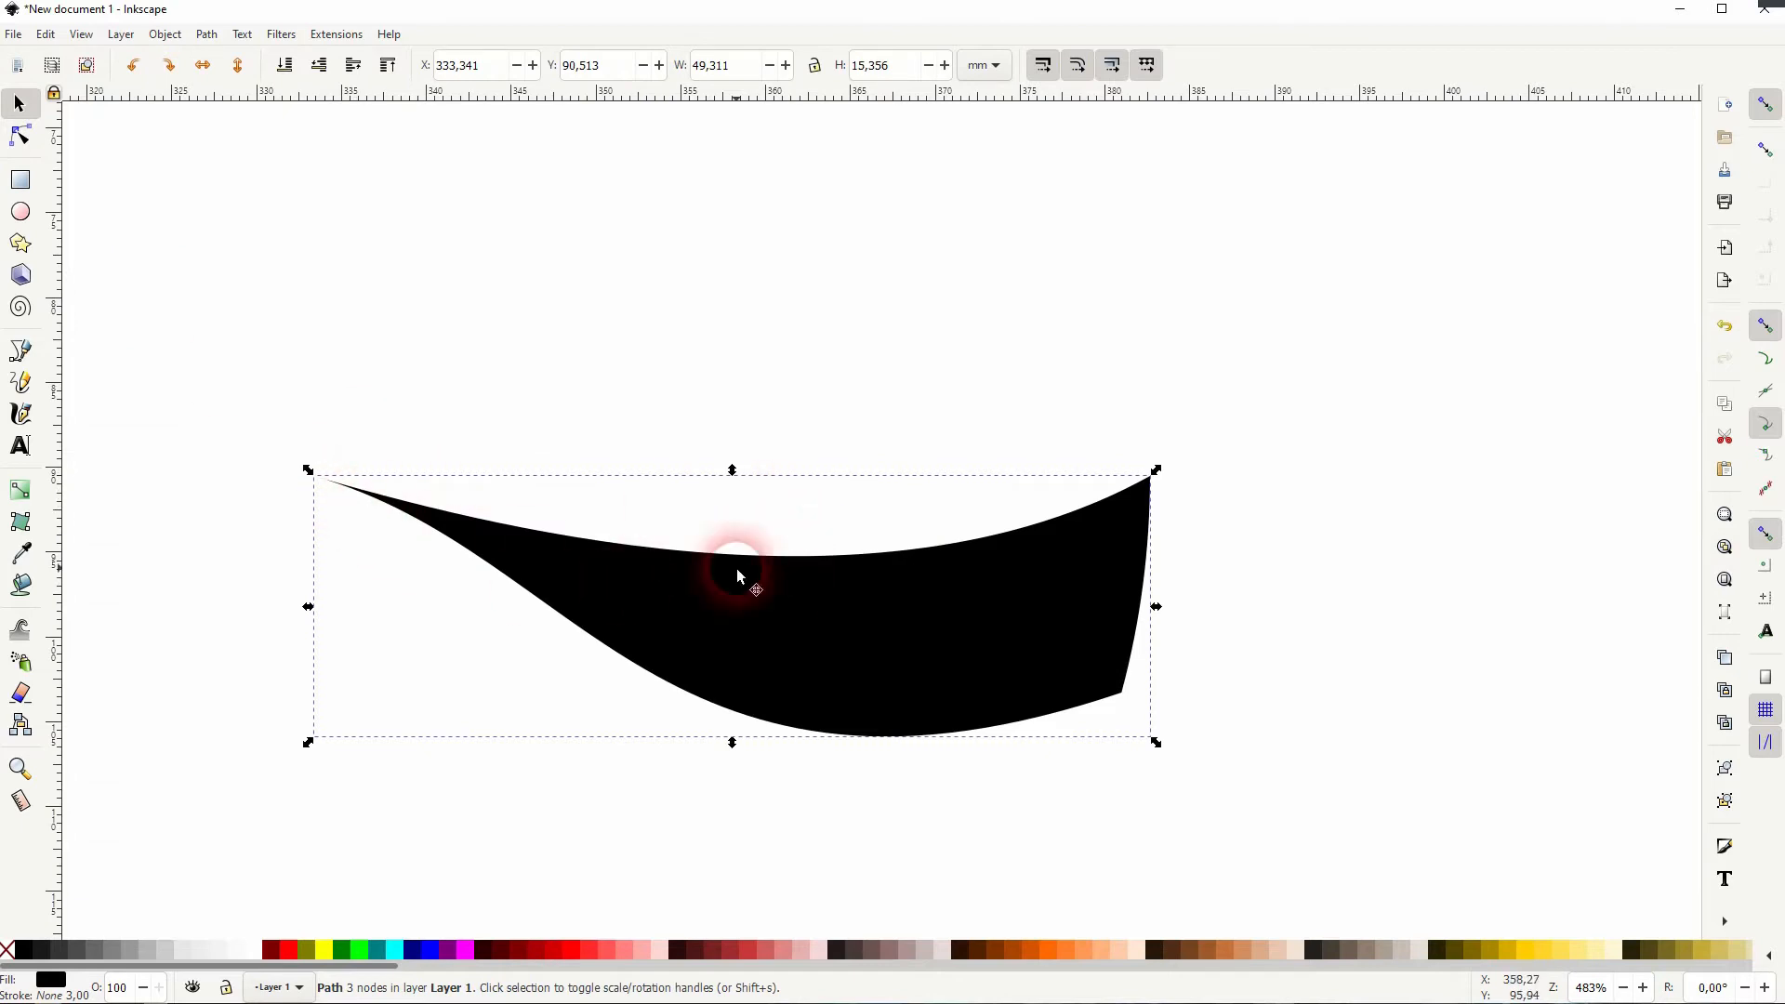
click(1036, 636)
click(1770, 186)
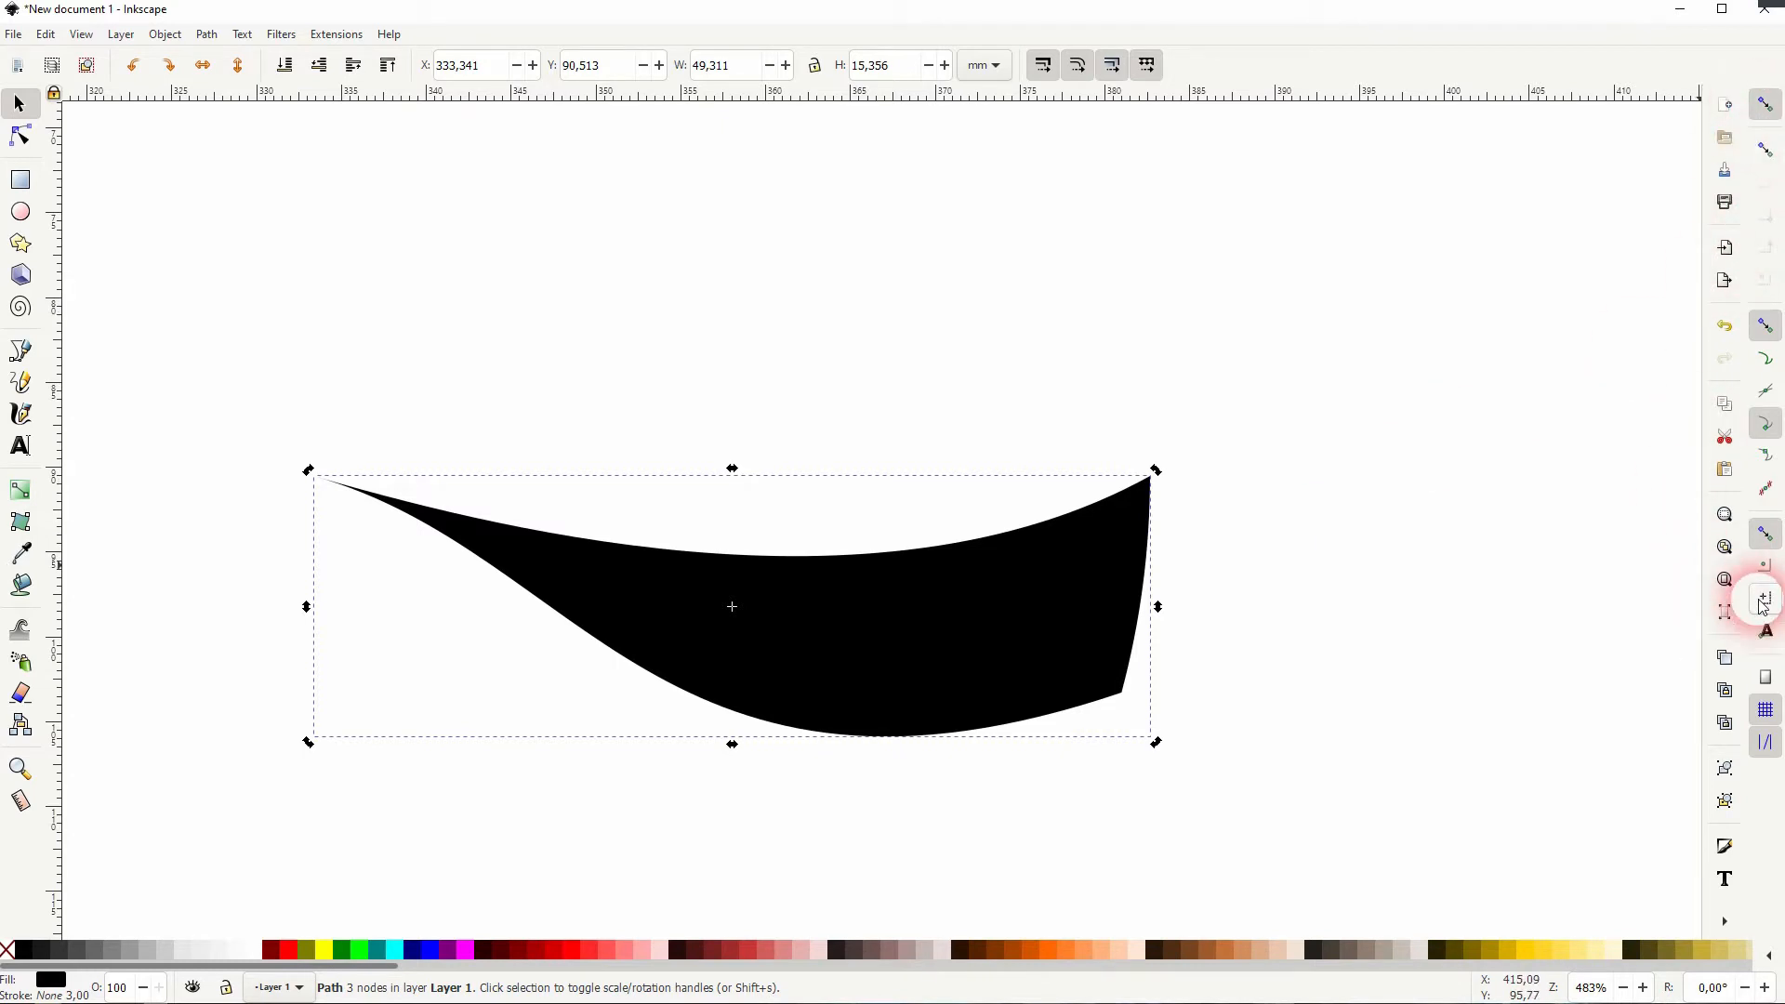
click(1128, 653)
drag(734, 612, 321, 485)
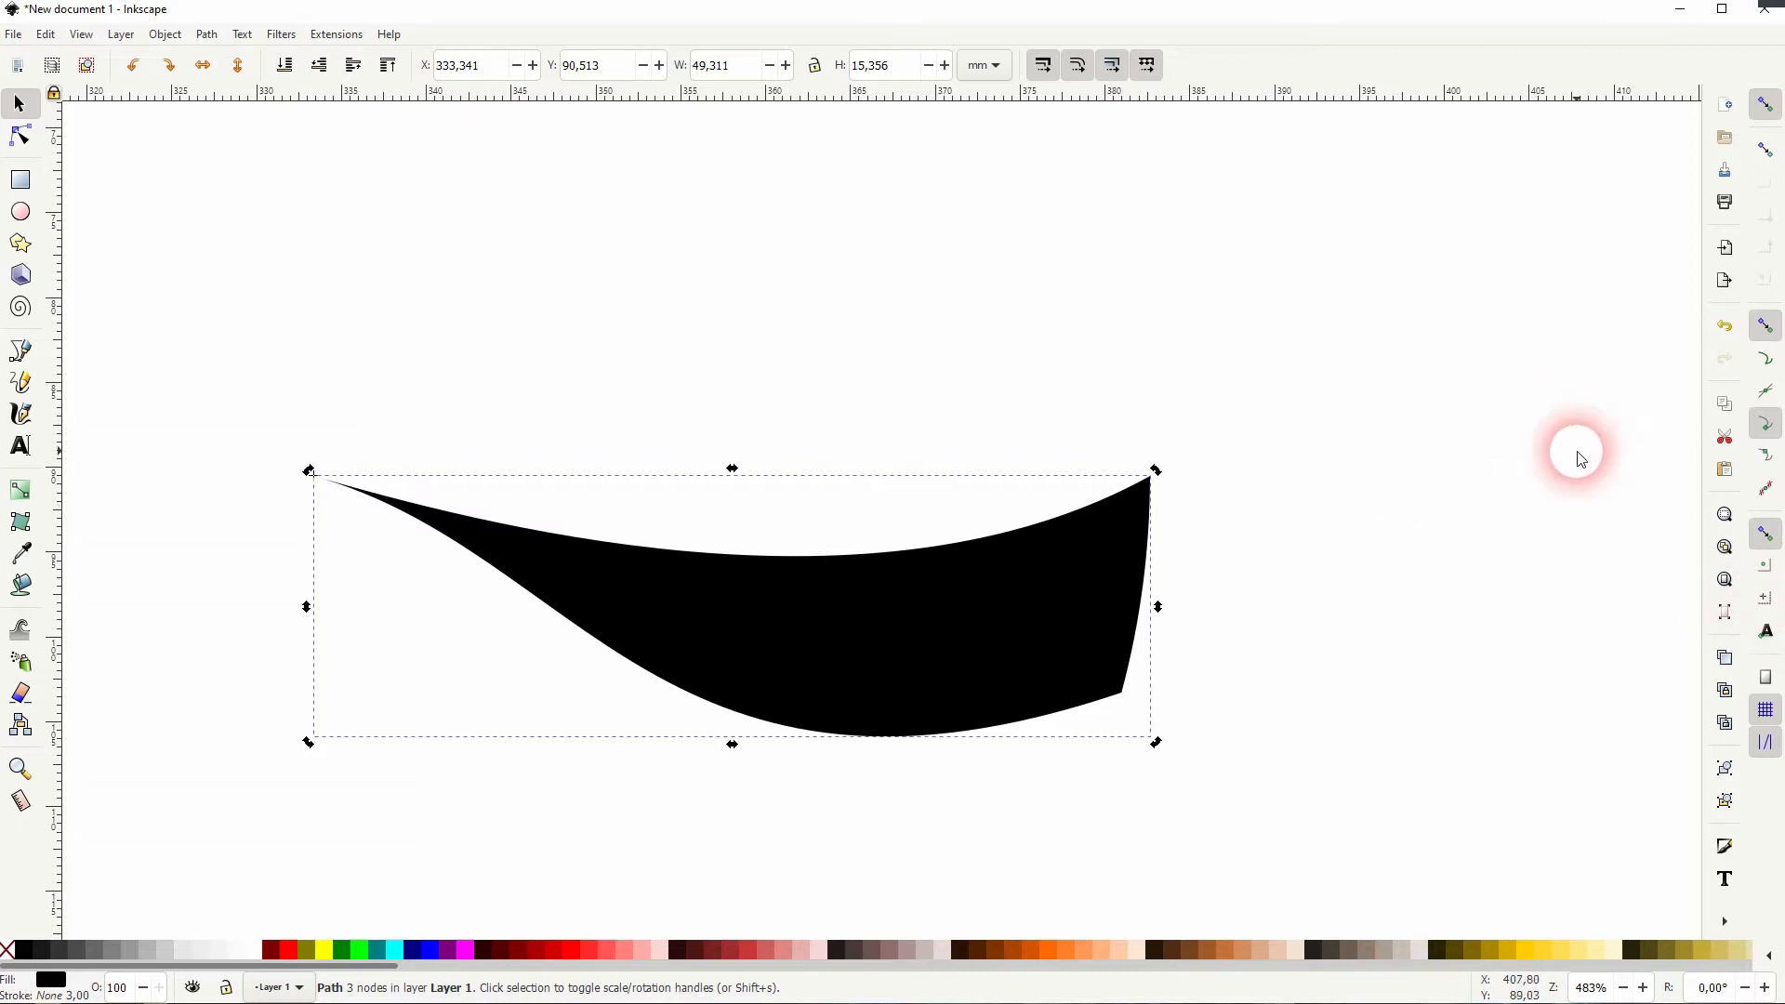
Duplicate the blade and rotate the copy 30 degrees clockwise about its tip with the Transform settings.
click(164, 35)
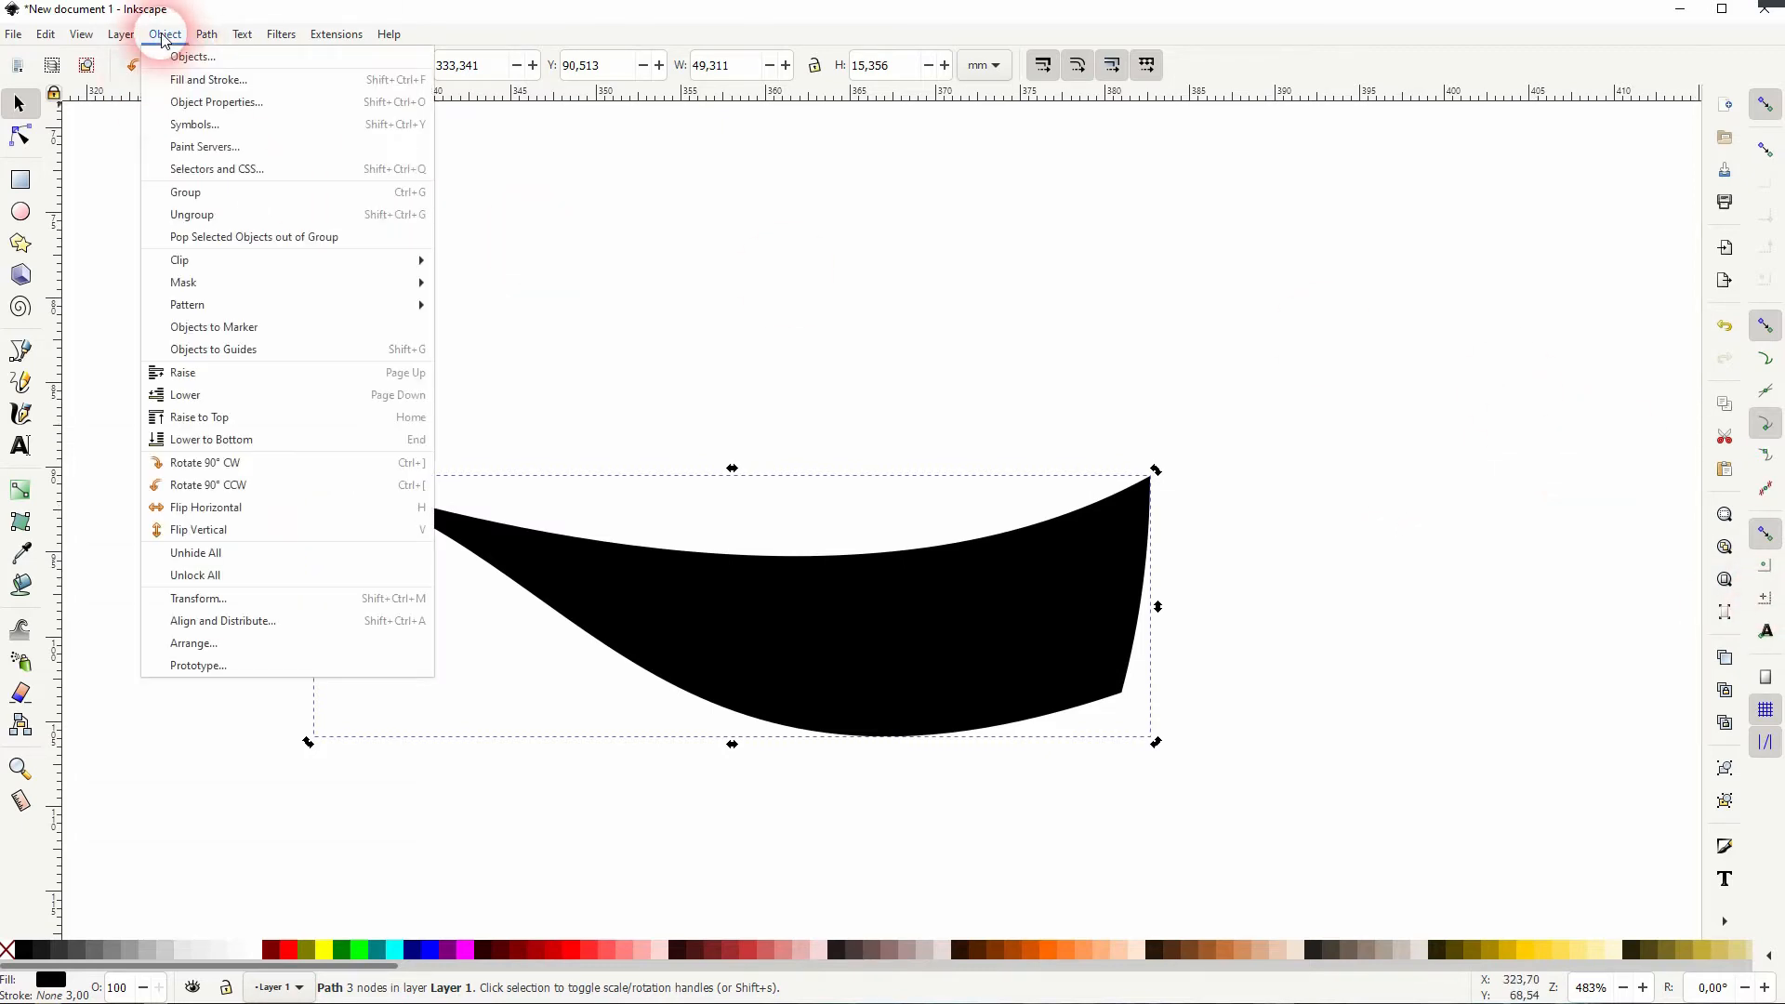
click(243, 598)
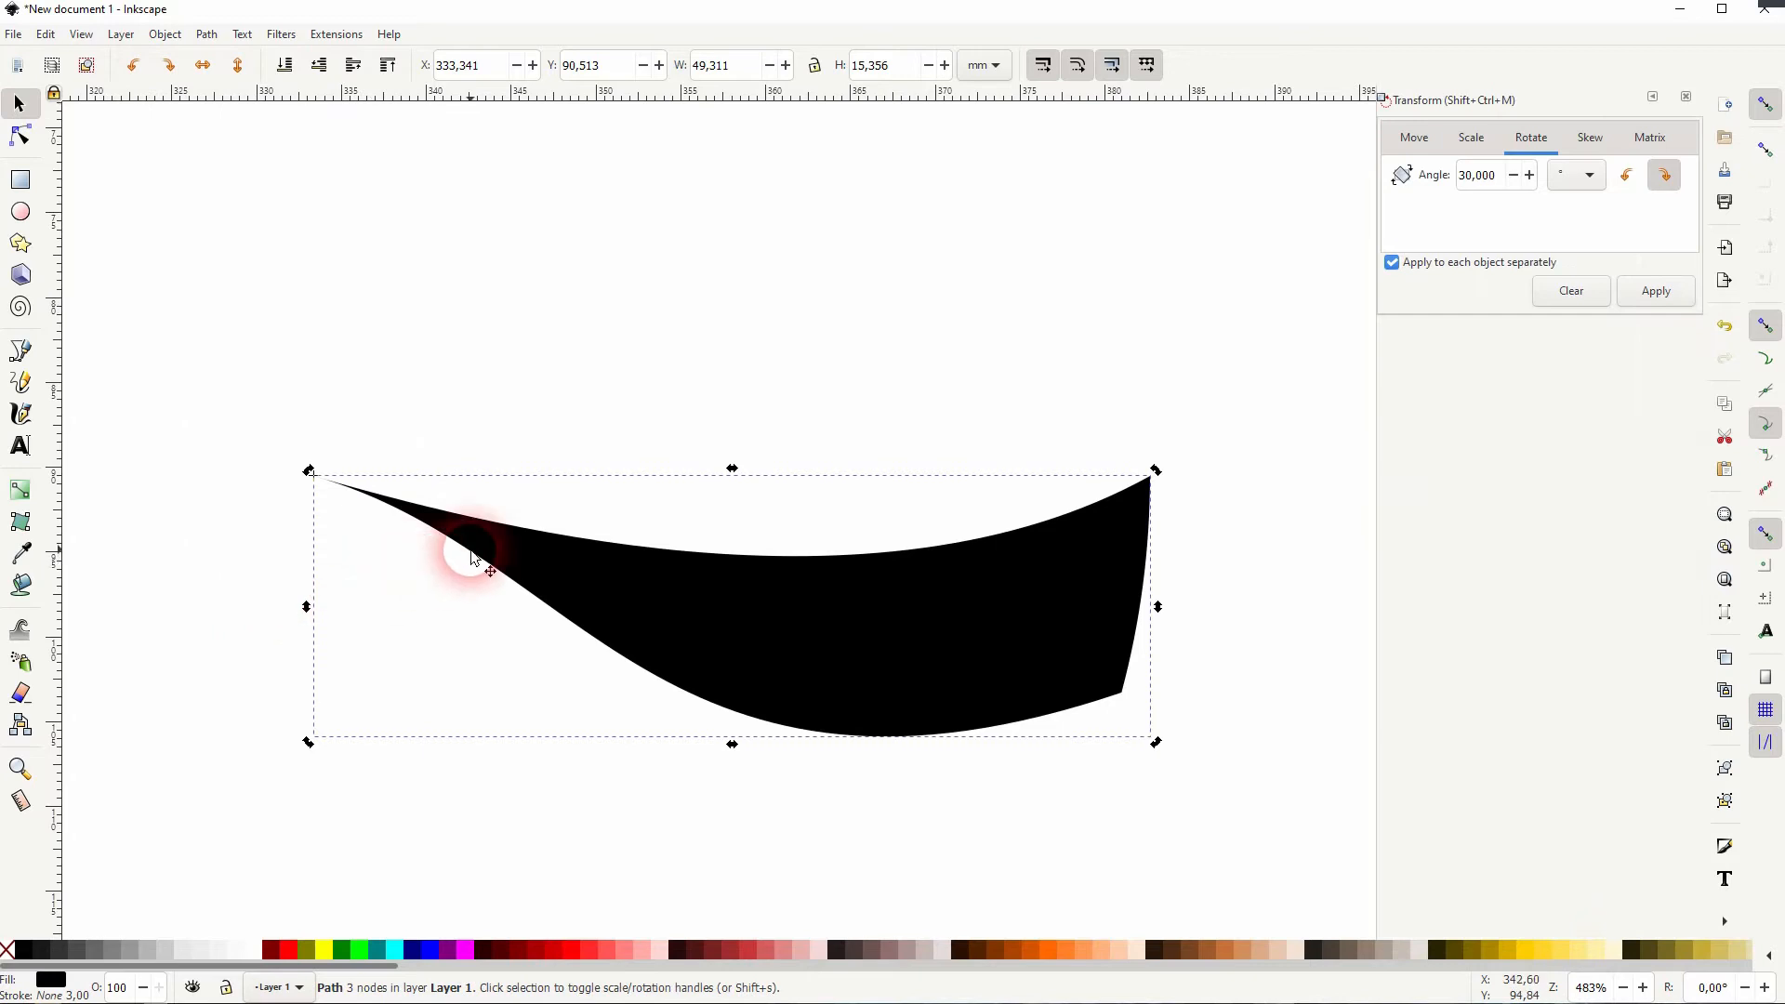
scroll(472, 558, down, 3)
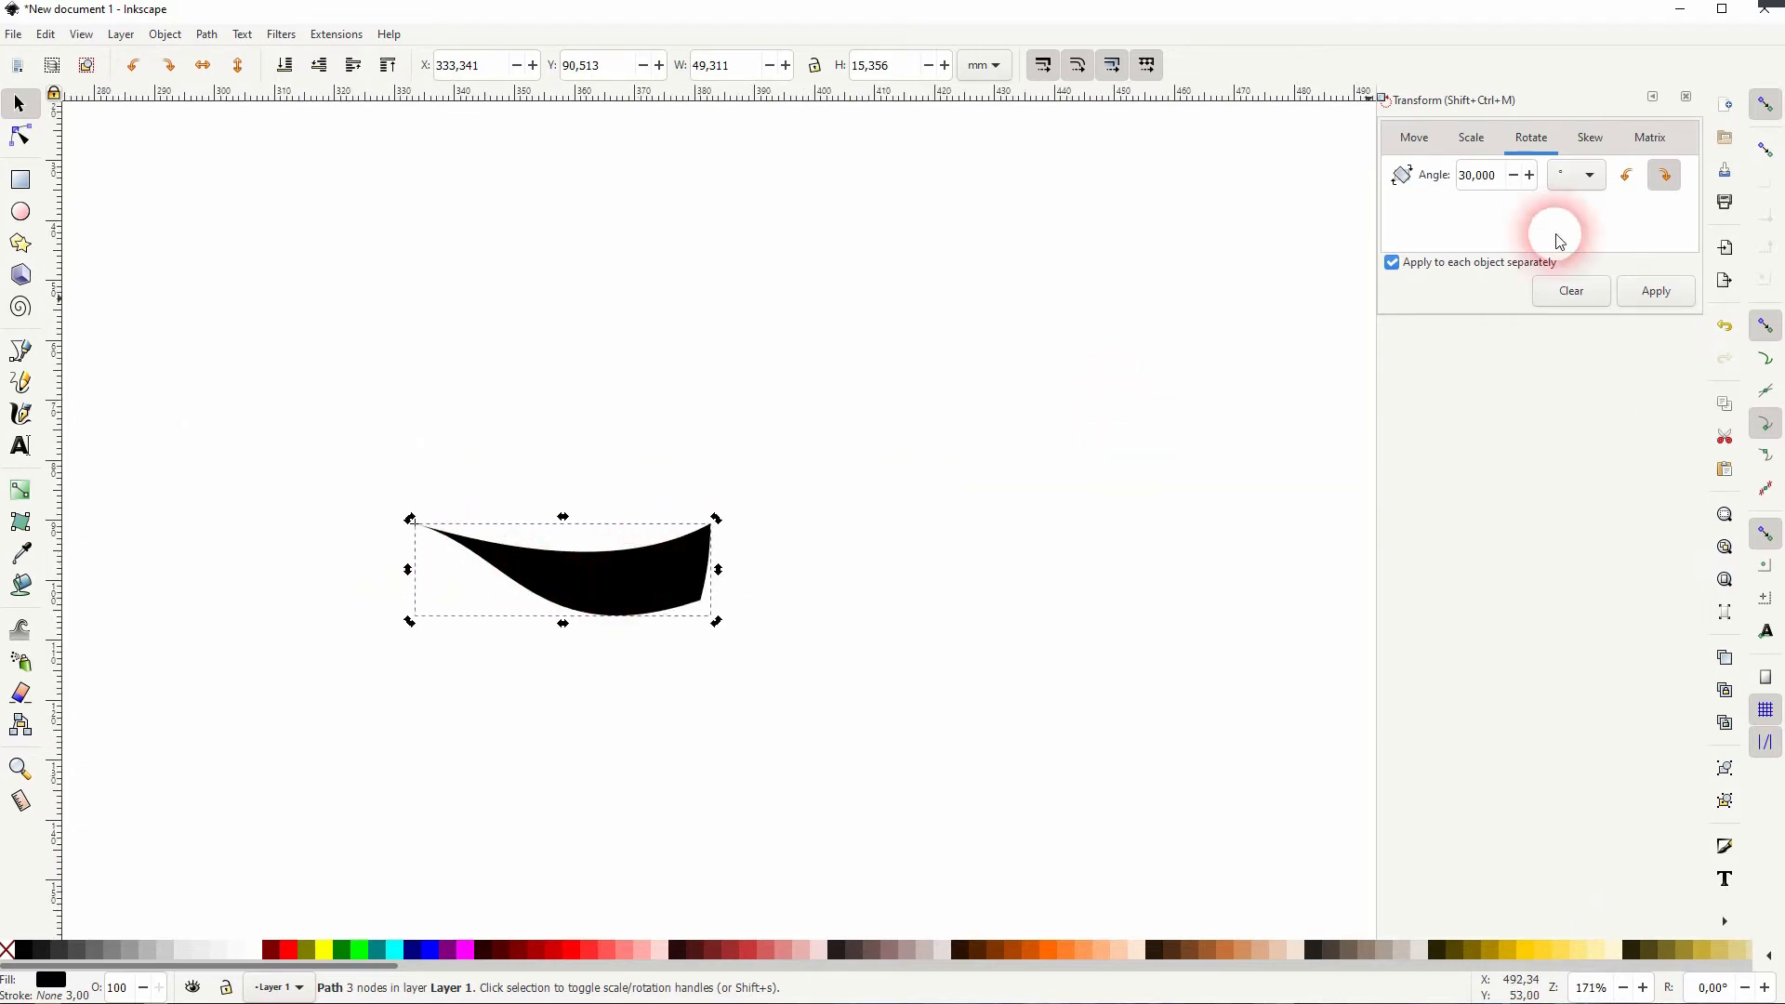
click(1412, 137)
click(1521, 139)
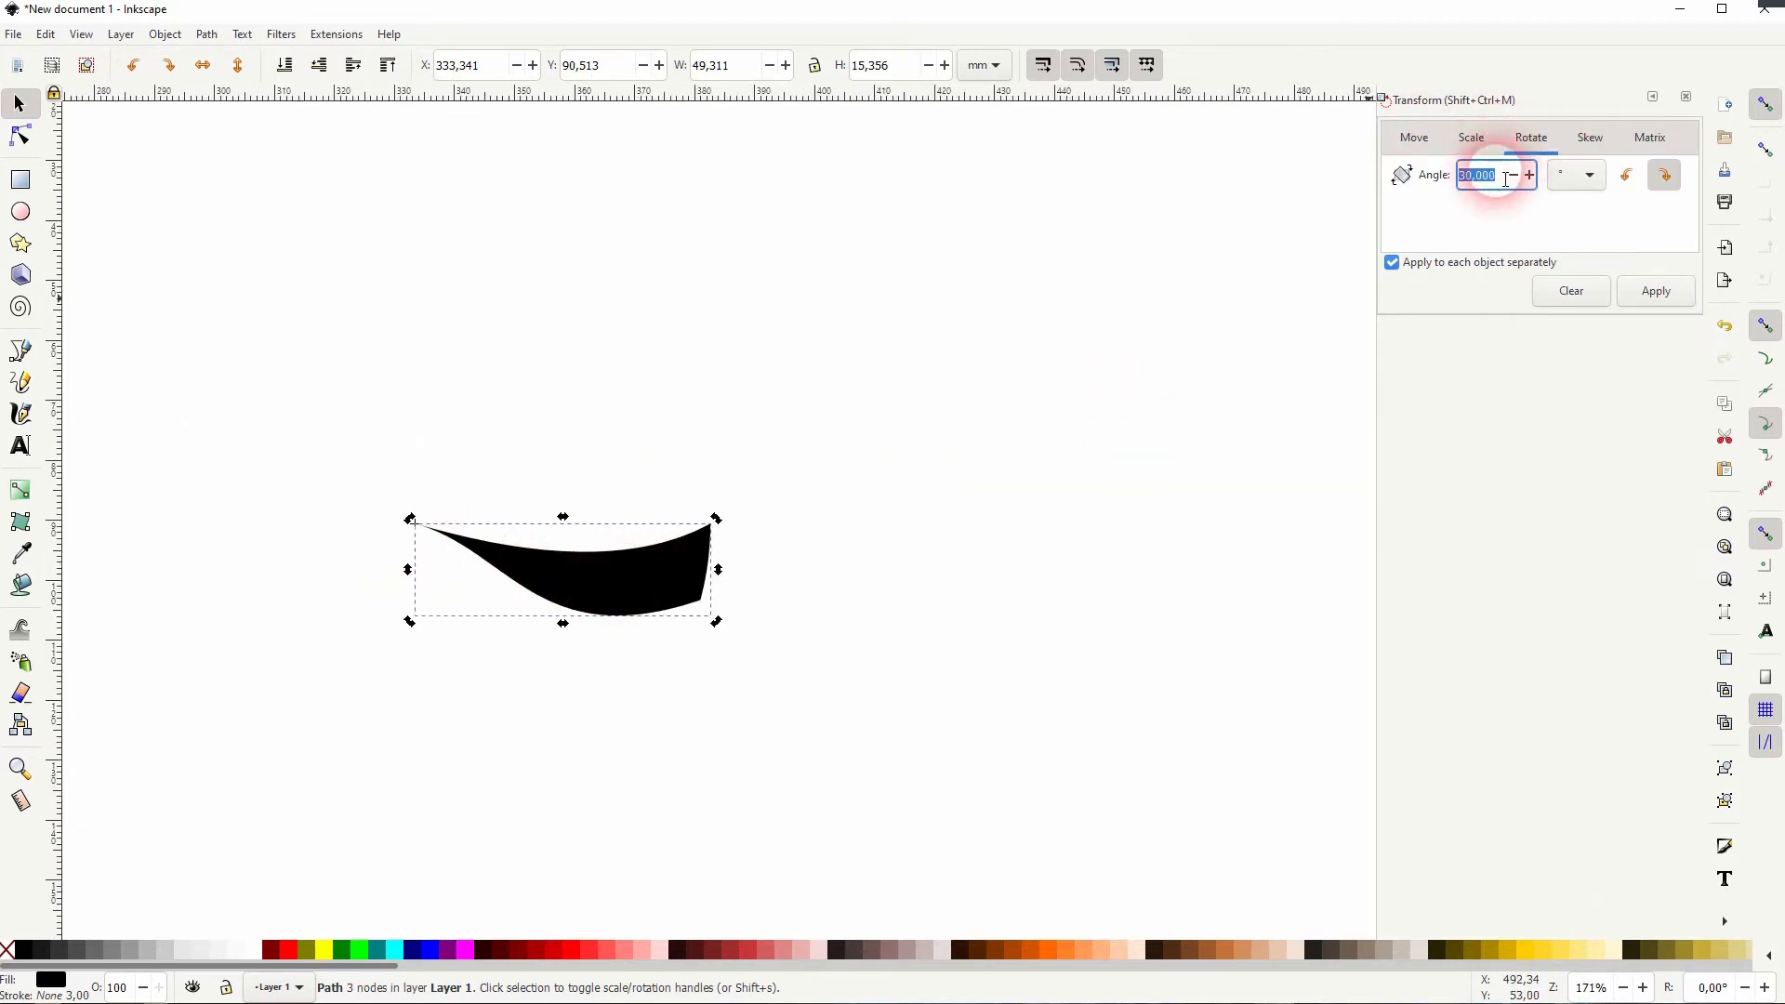
drag(1506, 181, 1399, 177)
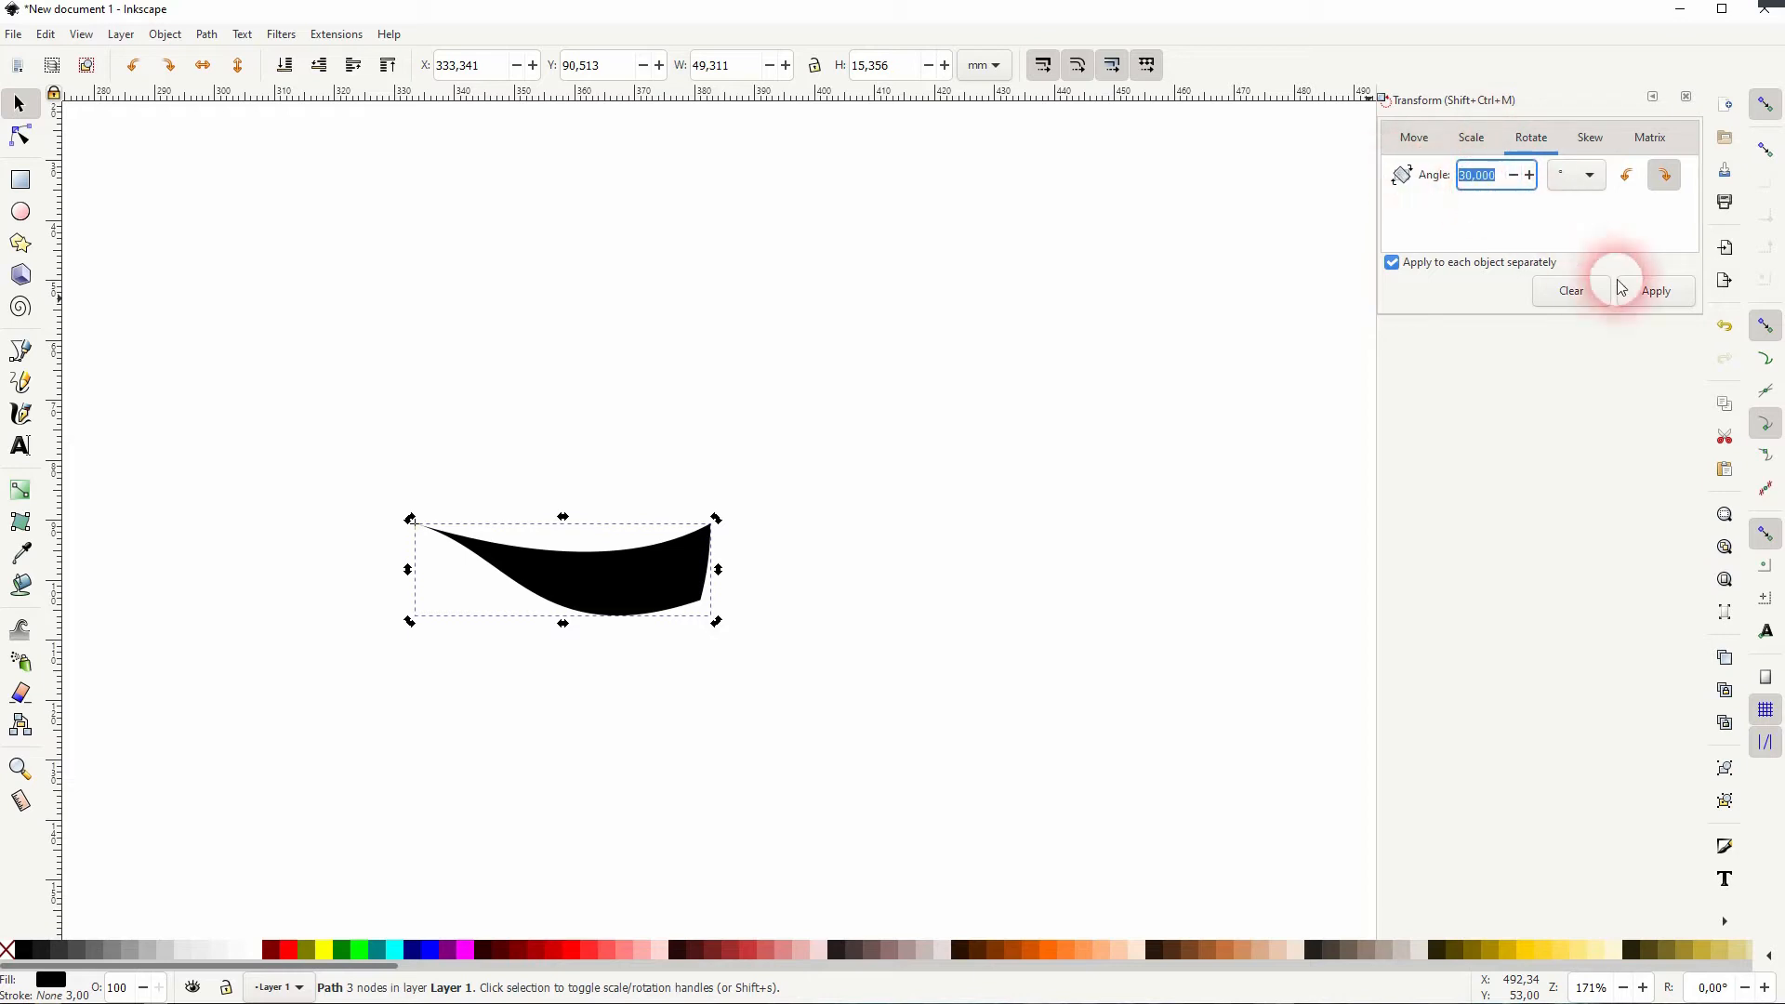
click(1484, 193)
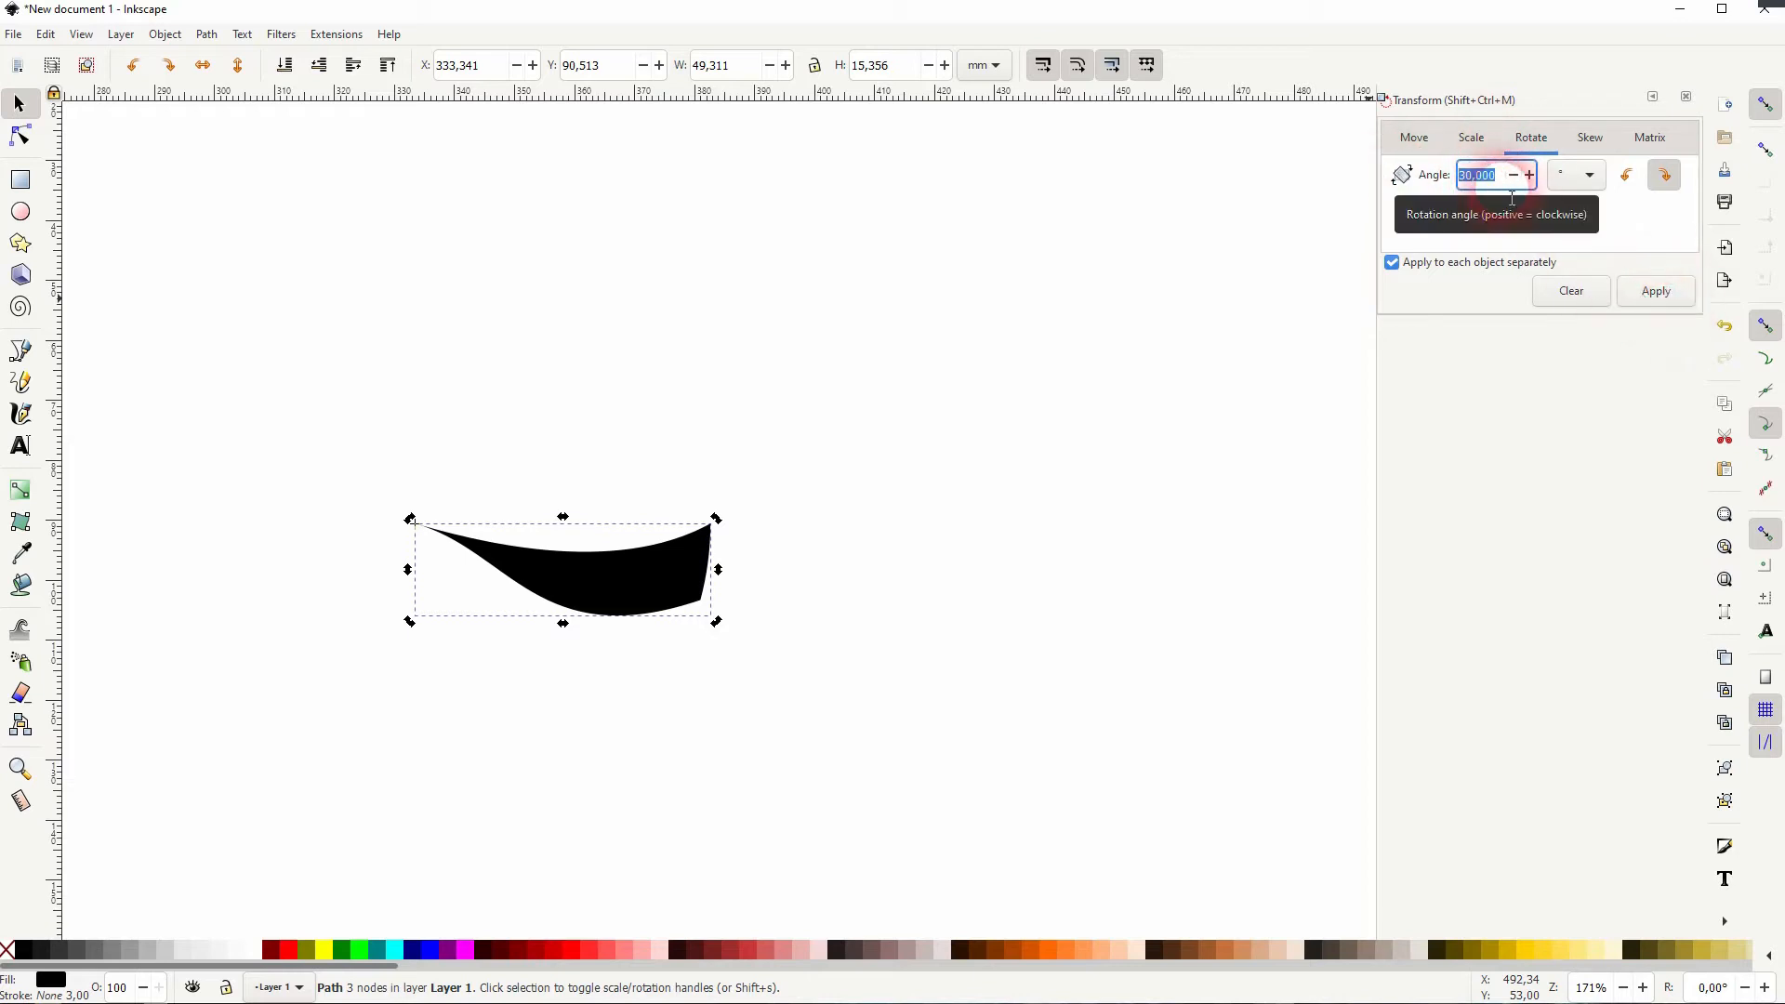
click(1656, 291)
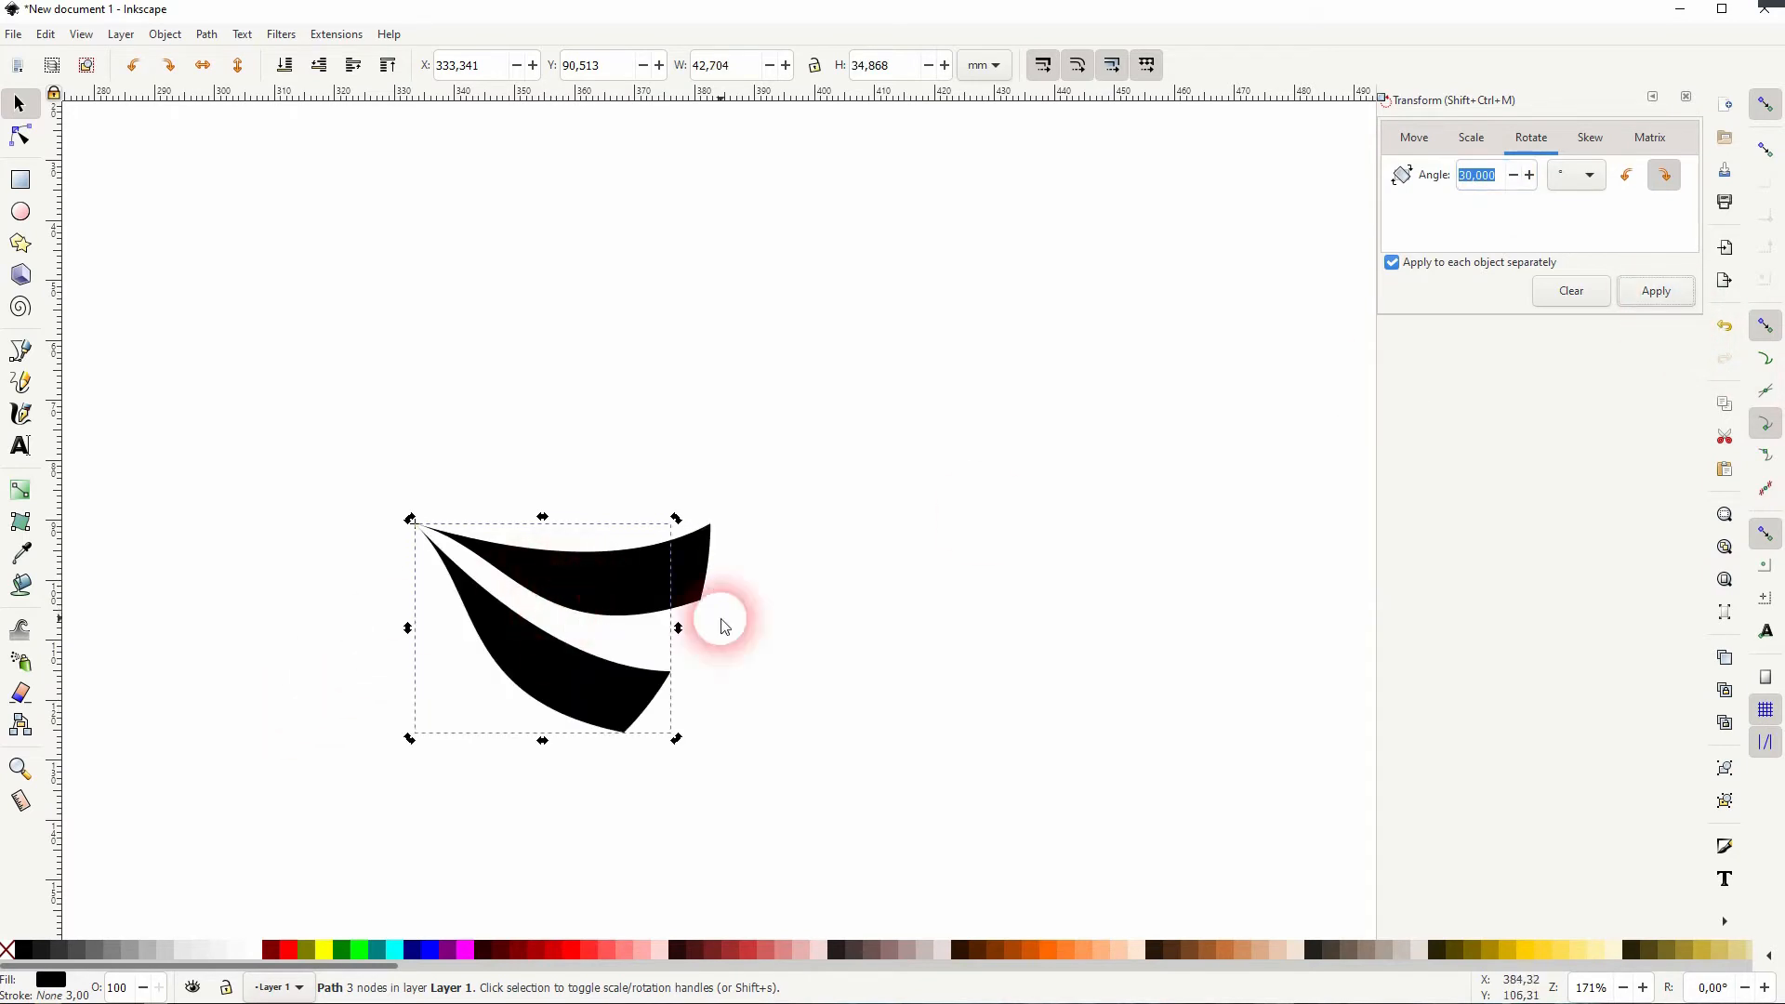
Add ten more duplicates of the blade, each rotated another 30 degrees clockwise, to complete the full swirl.
key(ctrl+d)
click(1644, 296)
key(ctrl+d)
click(1644, 296)
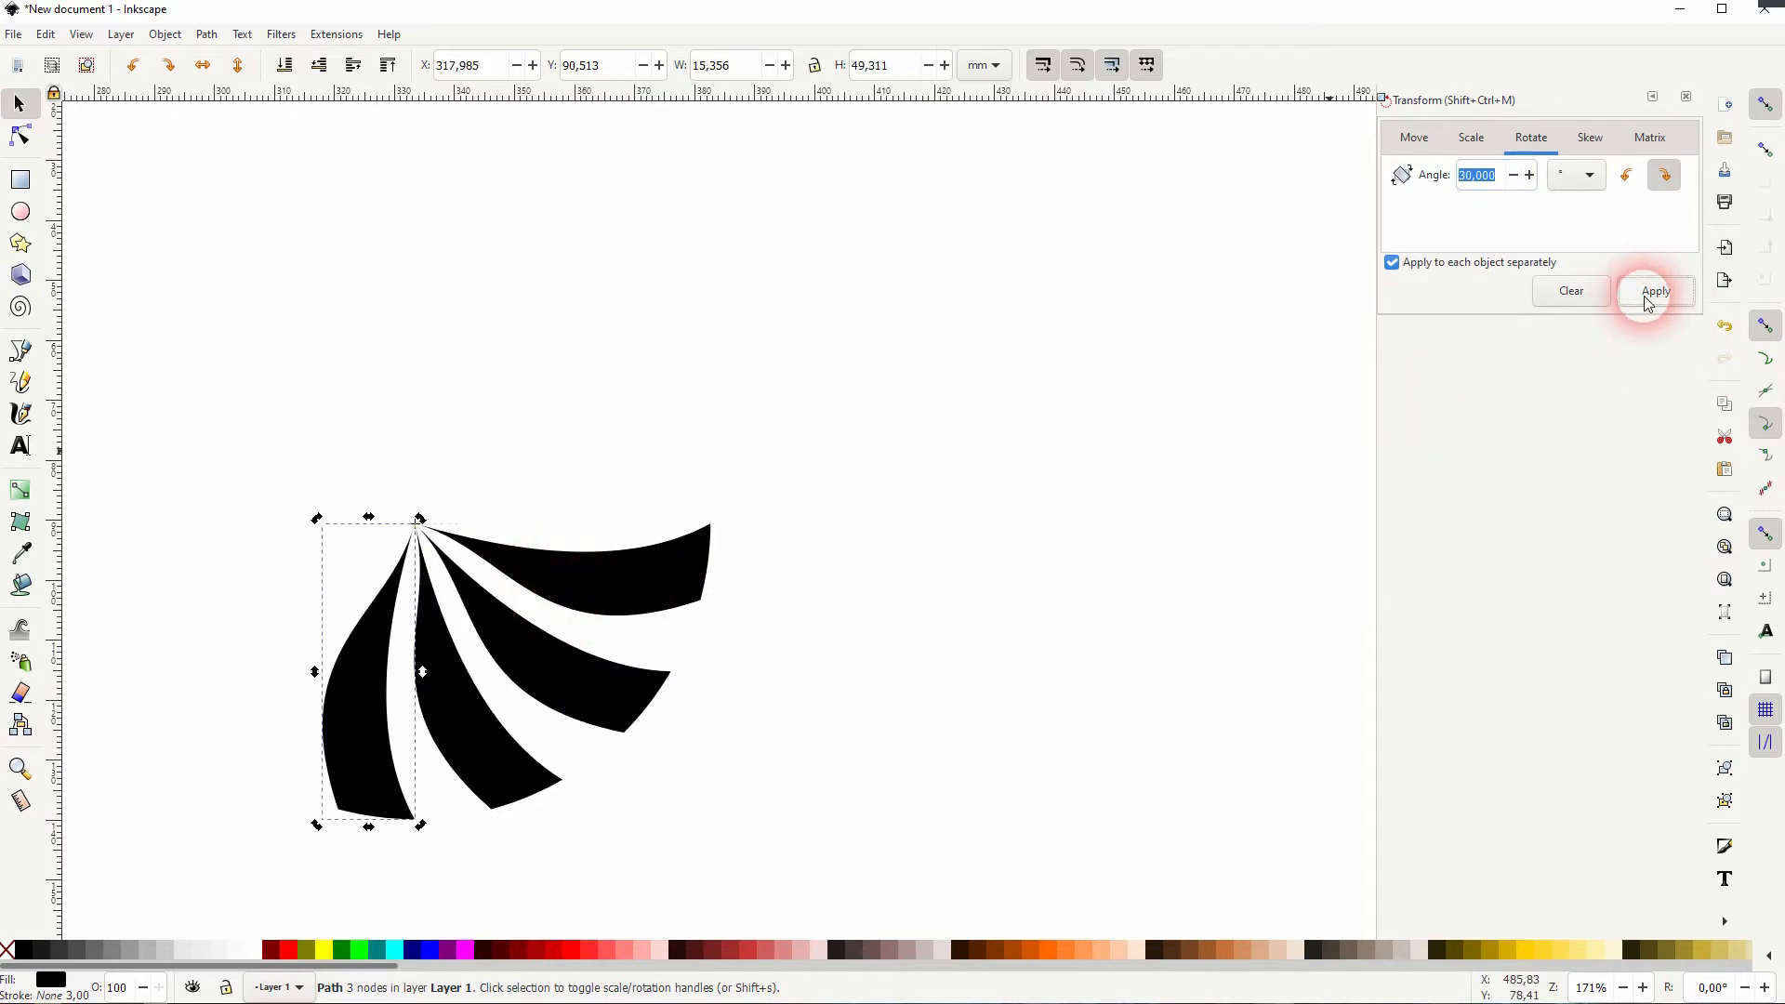
key(ctrl+d)
click(1643, 295)
key(ctrl+d)
click(1643, 295)
key(ctrl+d)
click(1644, 296)
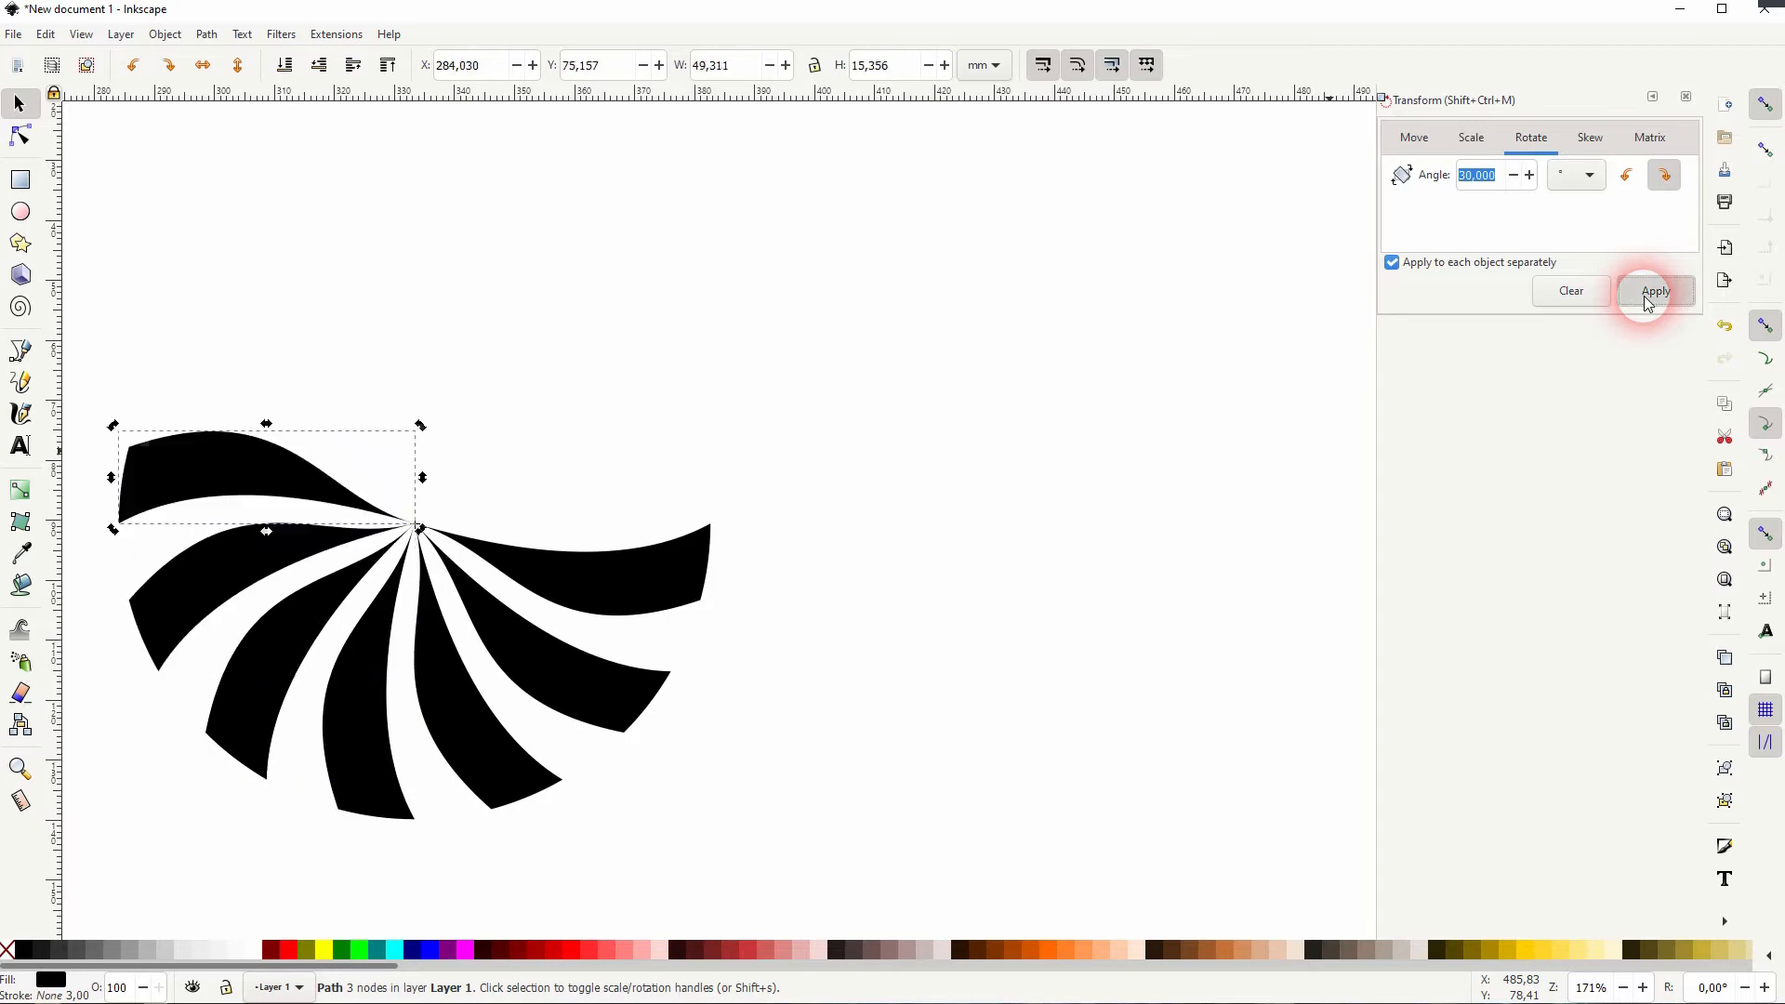
key(ctrl+d)
click(1643, 295)
key(ctrl+d)
click(1644, 296)
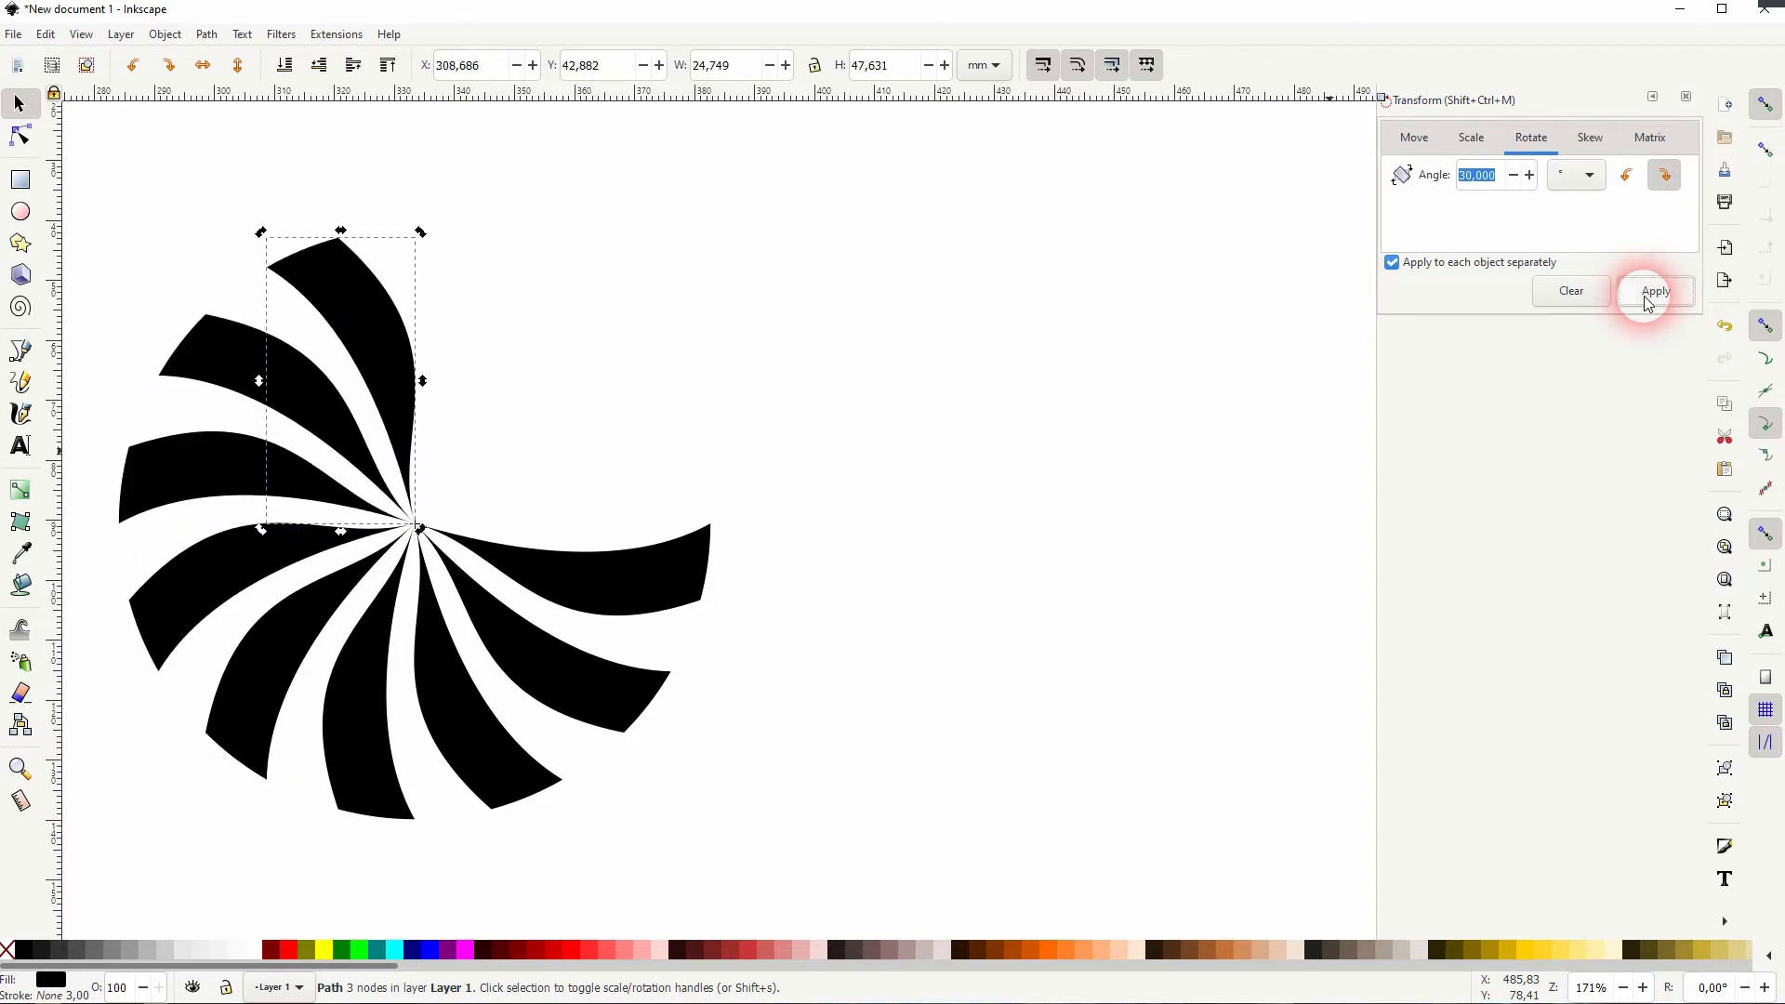
key(ctrl+d)
click(1643, 296)
key(ctrl+d)
click(1643, 296)
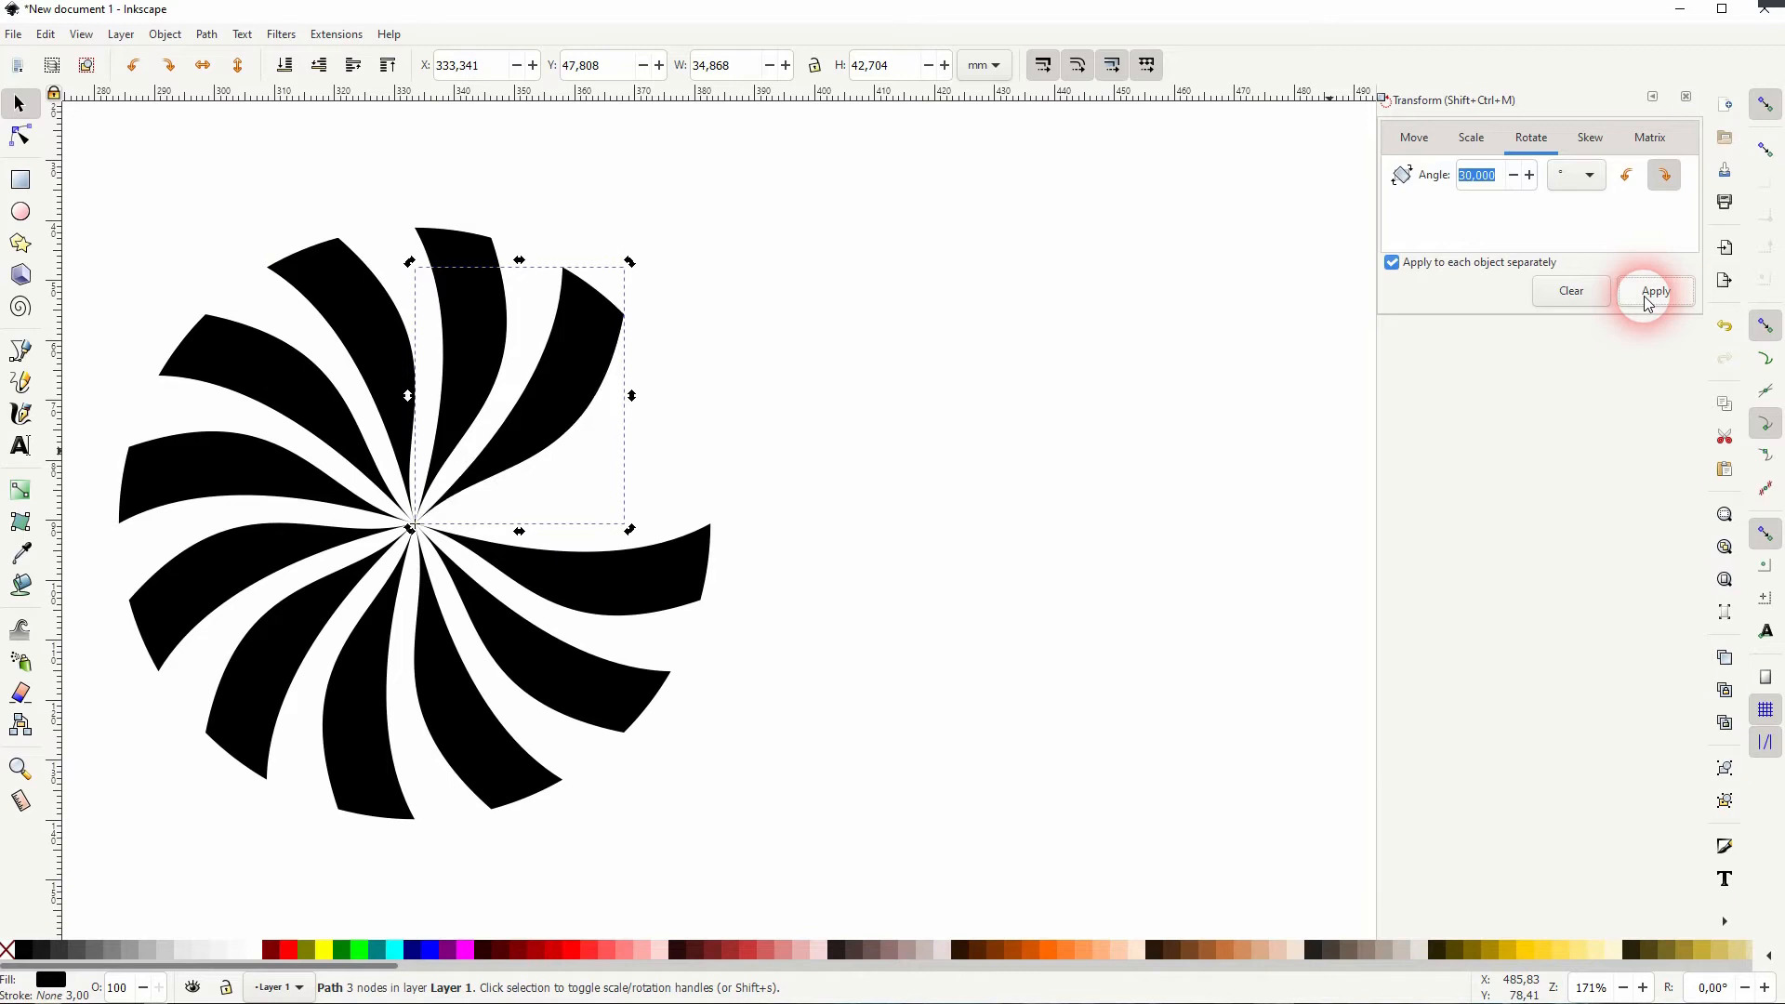
key(ctrl+d)
click(1643, 295)
Group all twelve blades, move the swirl to the middle of the canvas, and close the Transform settings.
click(858, 527)
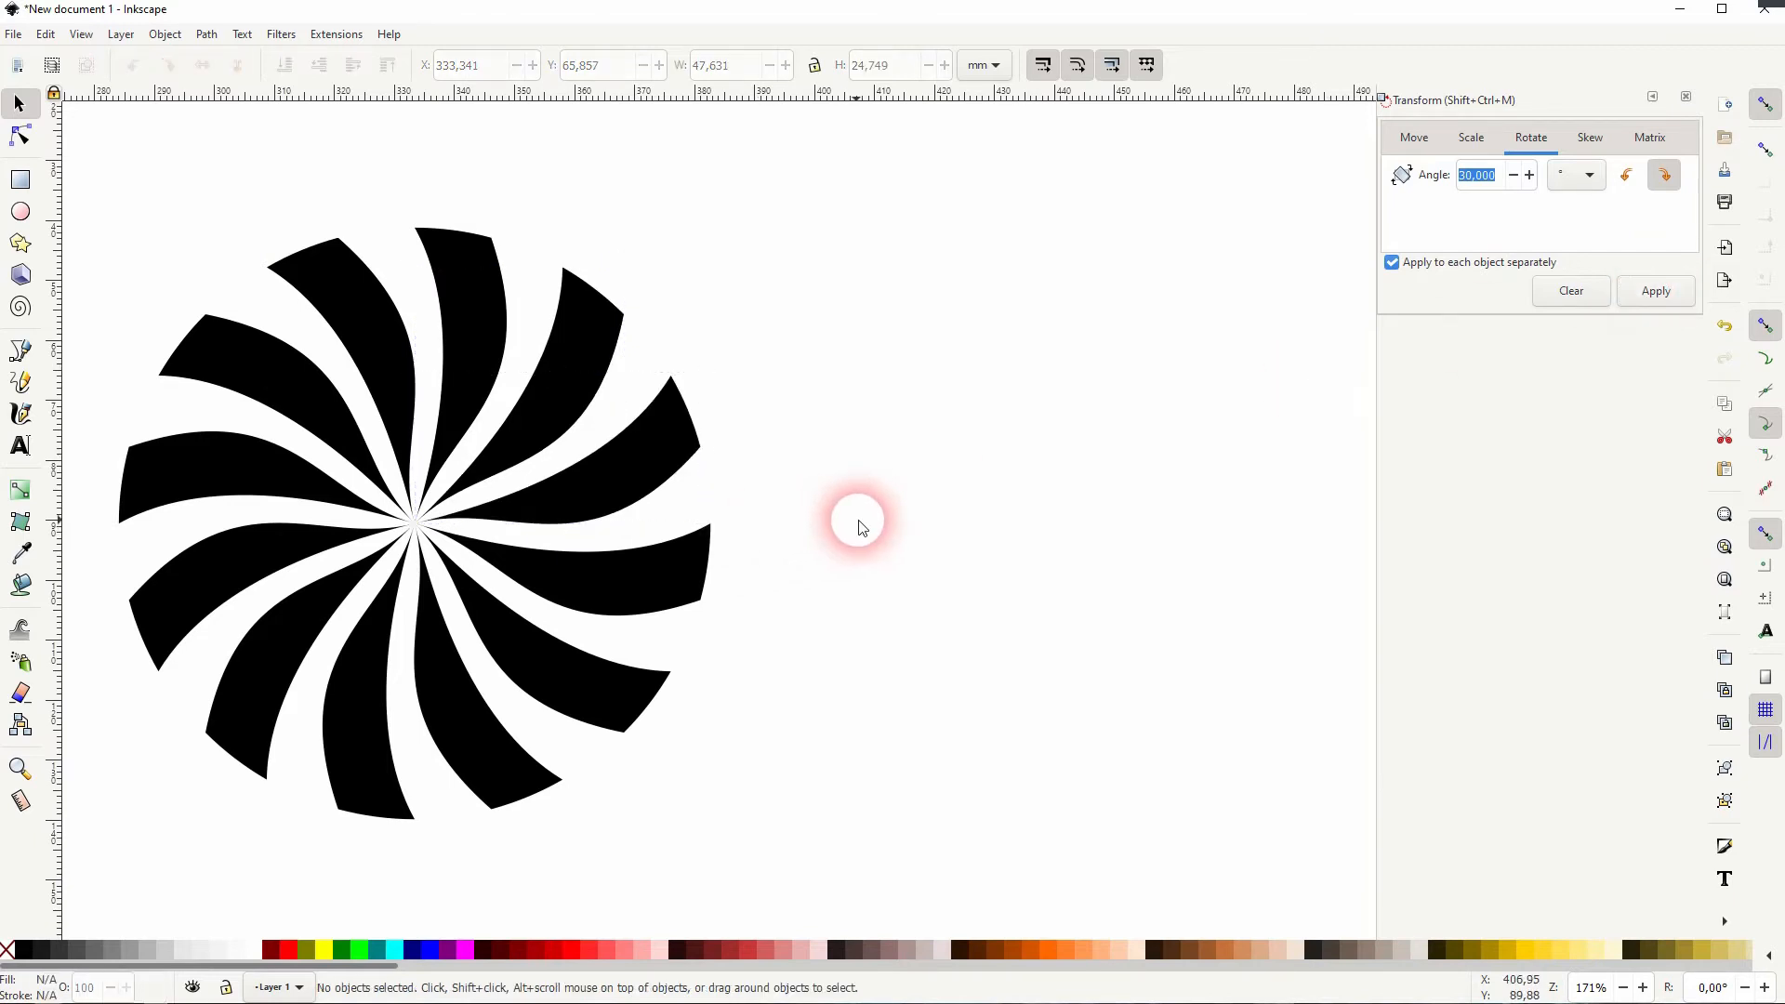
drag(89, 147, 883, 882)
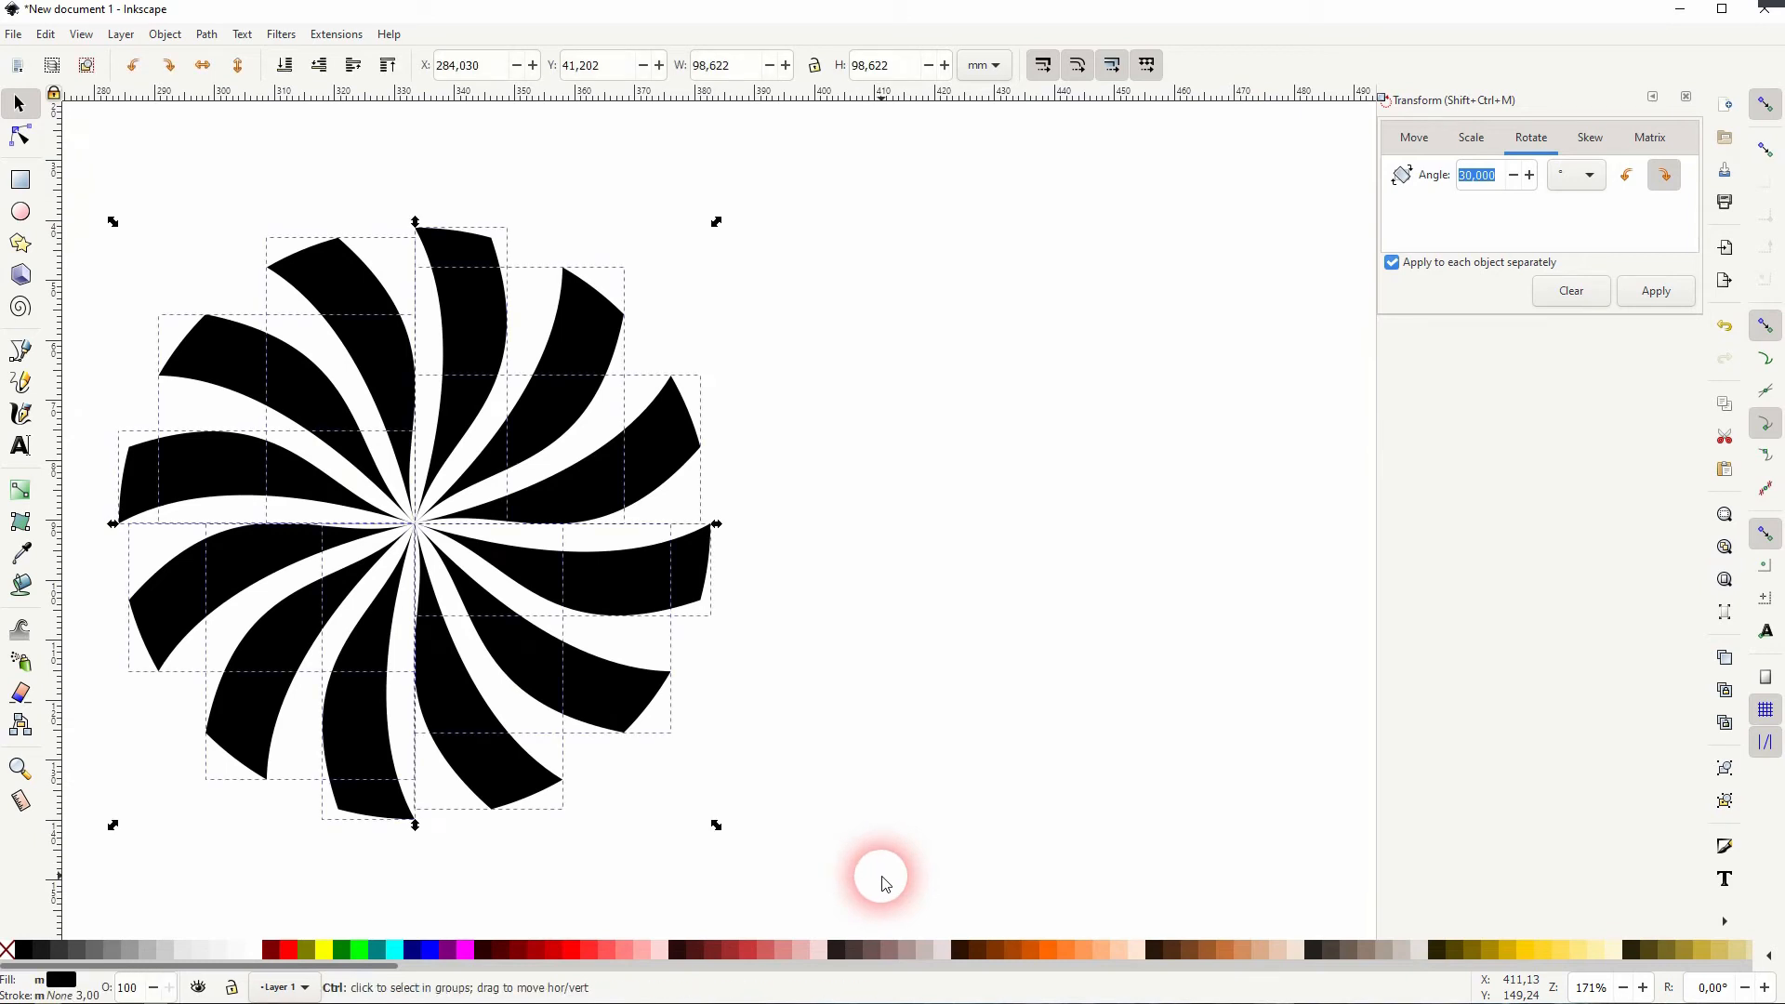
key(ctrl+g)
drag(418, 502, 691, 491)
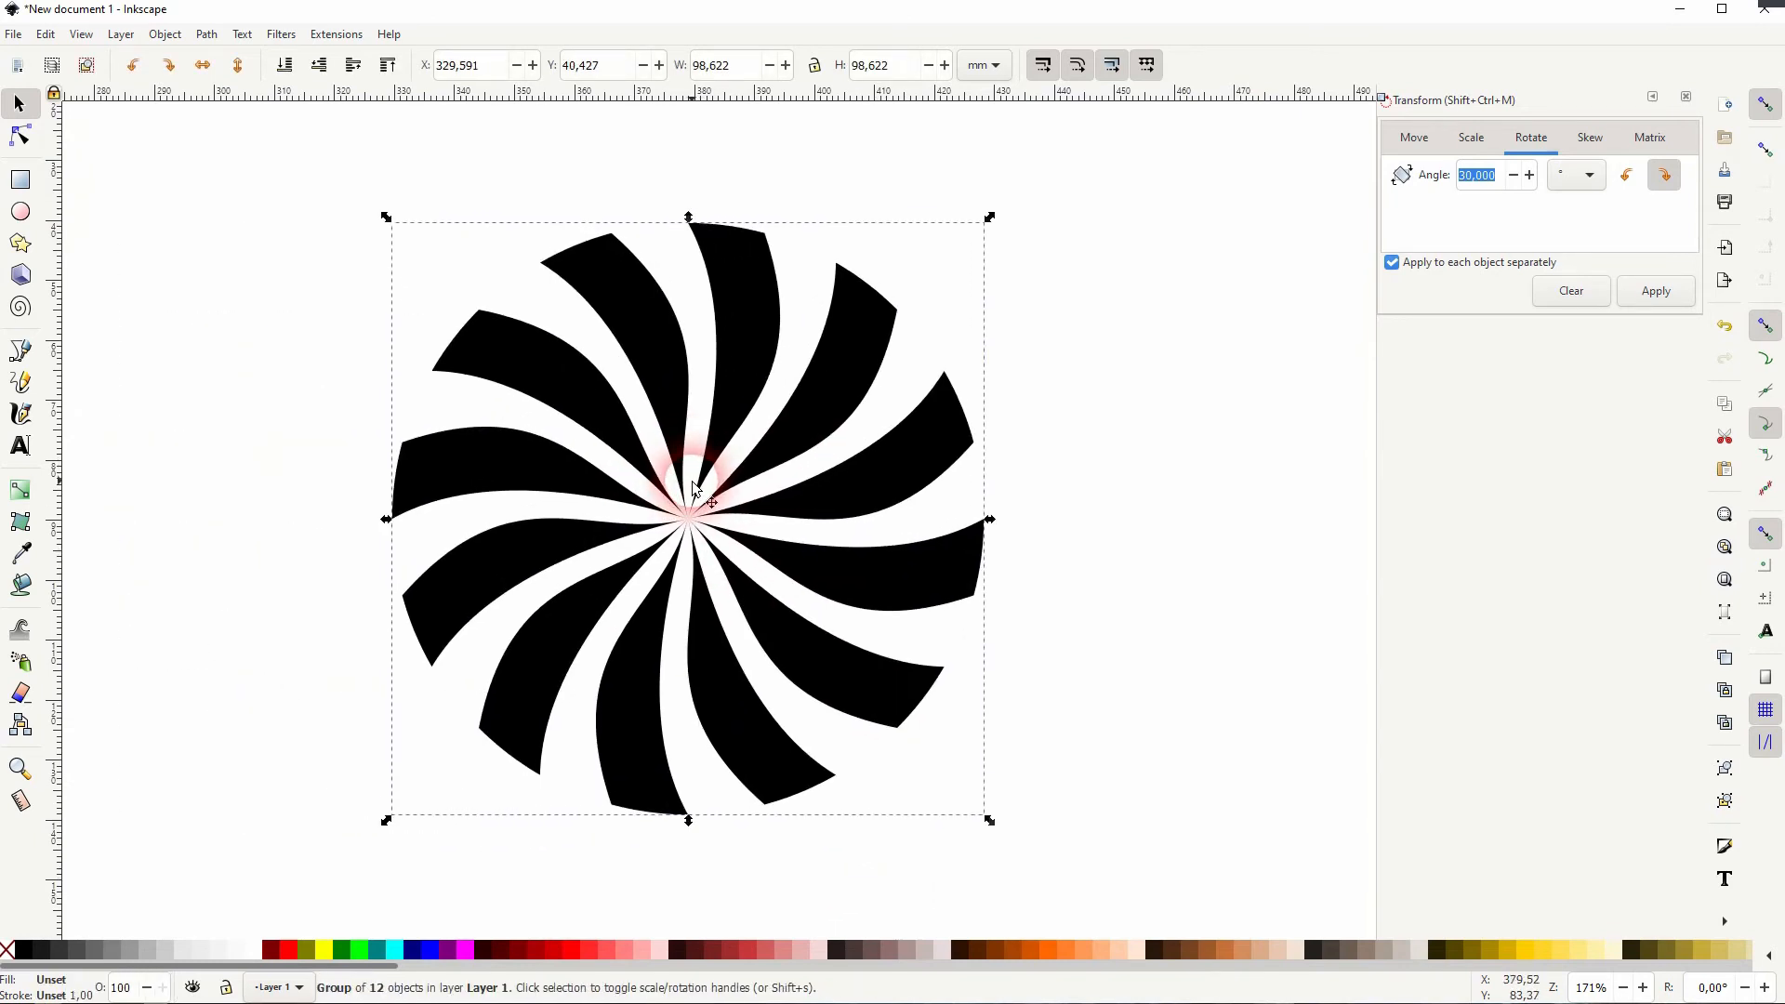
click(1686, 99)
Give the swirl group a flat yellow-orange fill, ffce55ff.
click(165, 33)
click(191, 71)
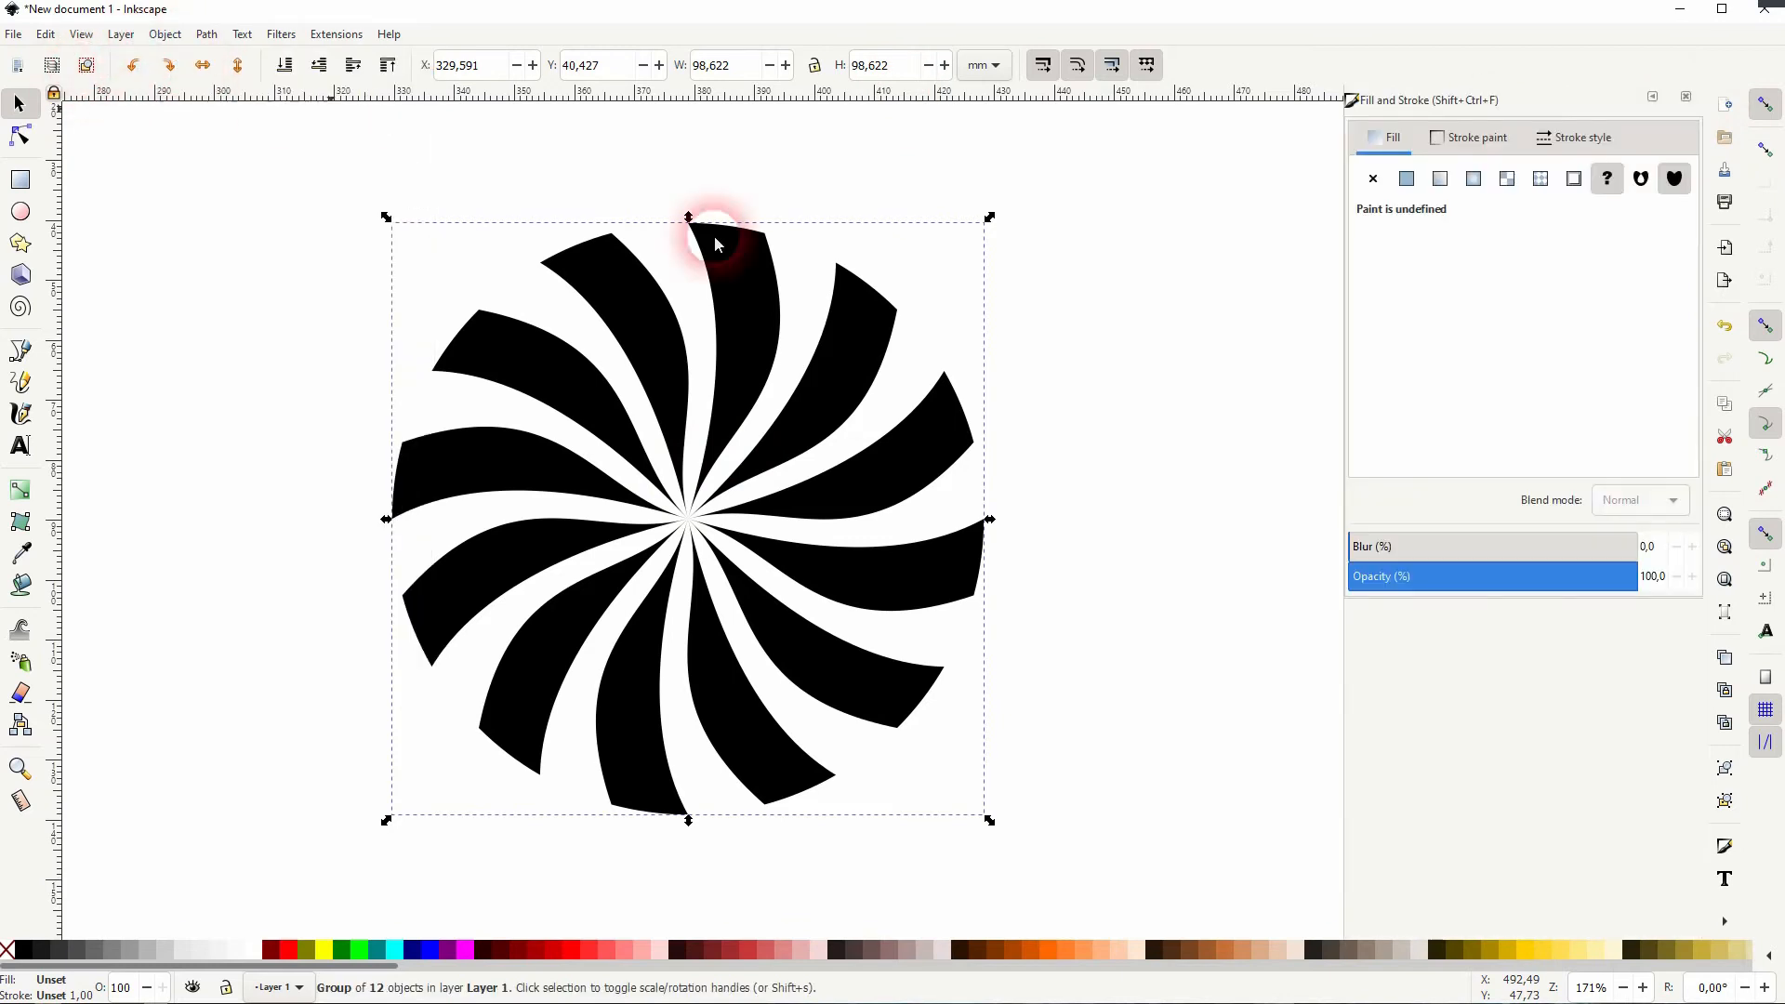
click(1407, 182)
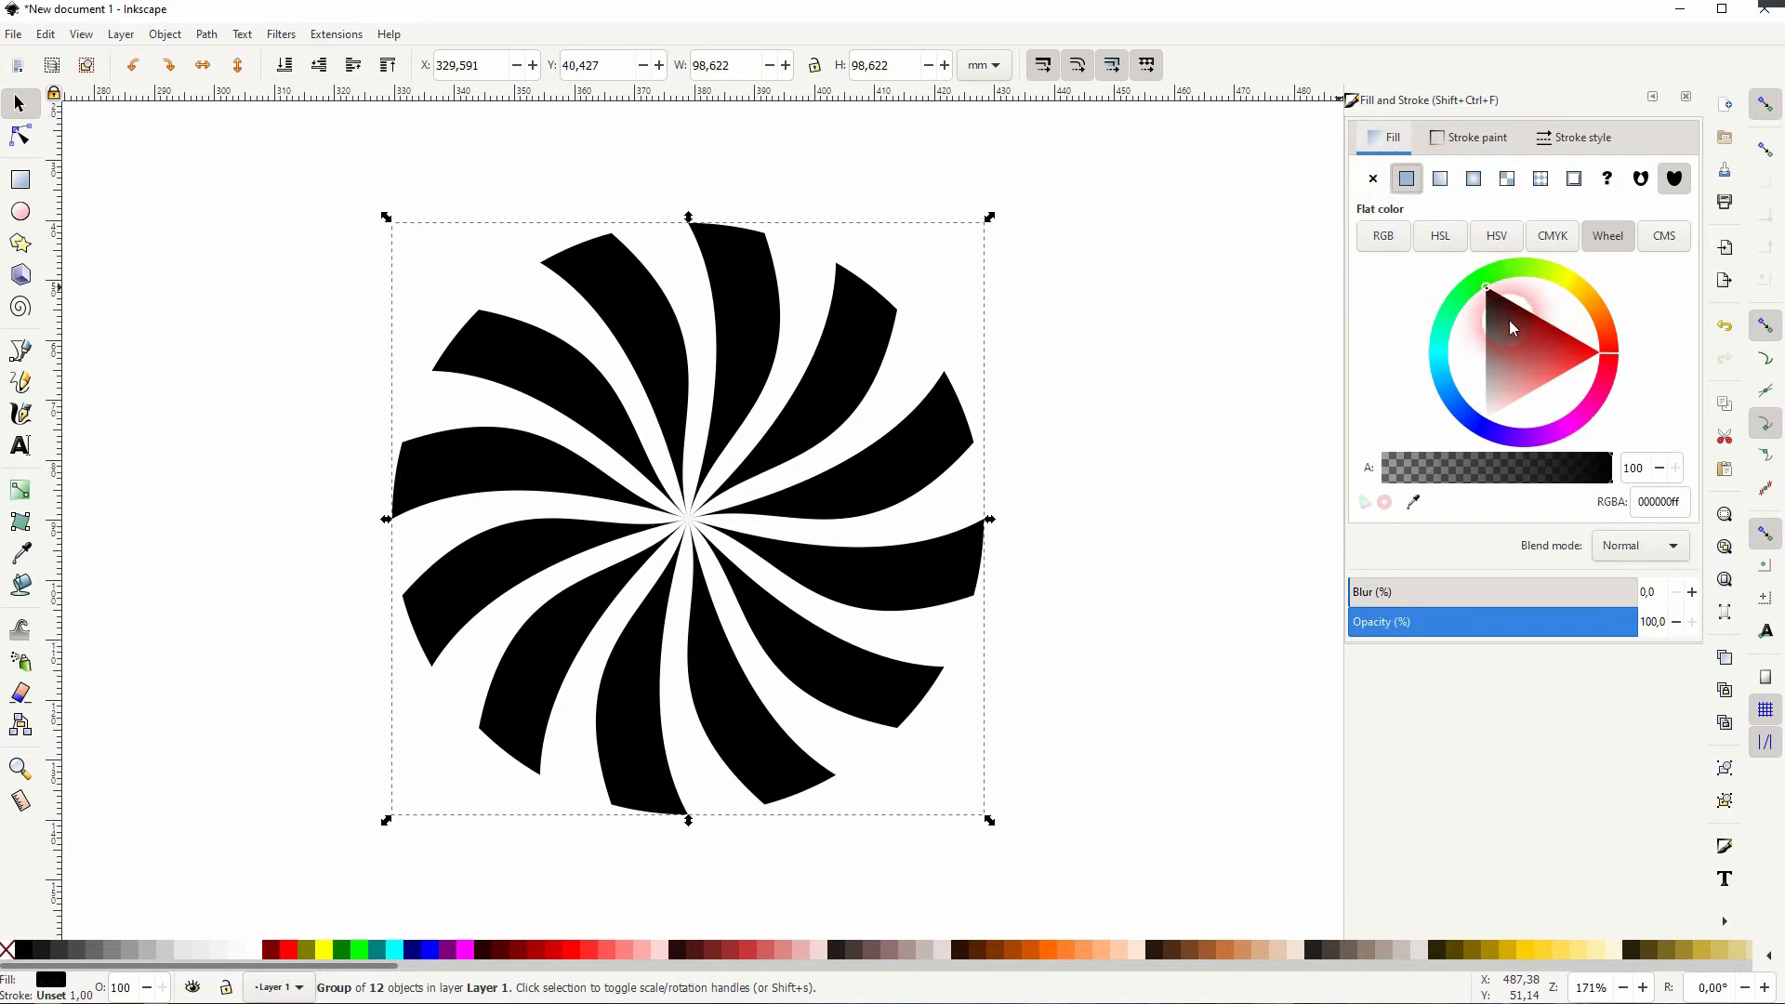
mouse_move(1494, 306)
mouse_down()
mouse_move(1617, 374)
mouse_move(1560, 340)
mouse_move(1613, 350)
mouse_move(1573, 294)
mouse_move(1611, 327)
mouse_move(1591, 296)
mouse_move(1574, 290)
mouse_move(1586, 303)
mouse_move(1562, 325)
mouse_move(1597, 335)
mouse_move(1584, 383)
mouse_move(1583, 356)
mouse_up()
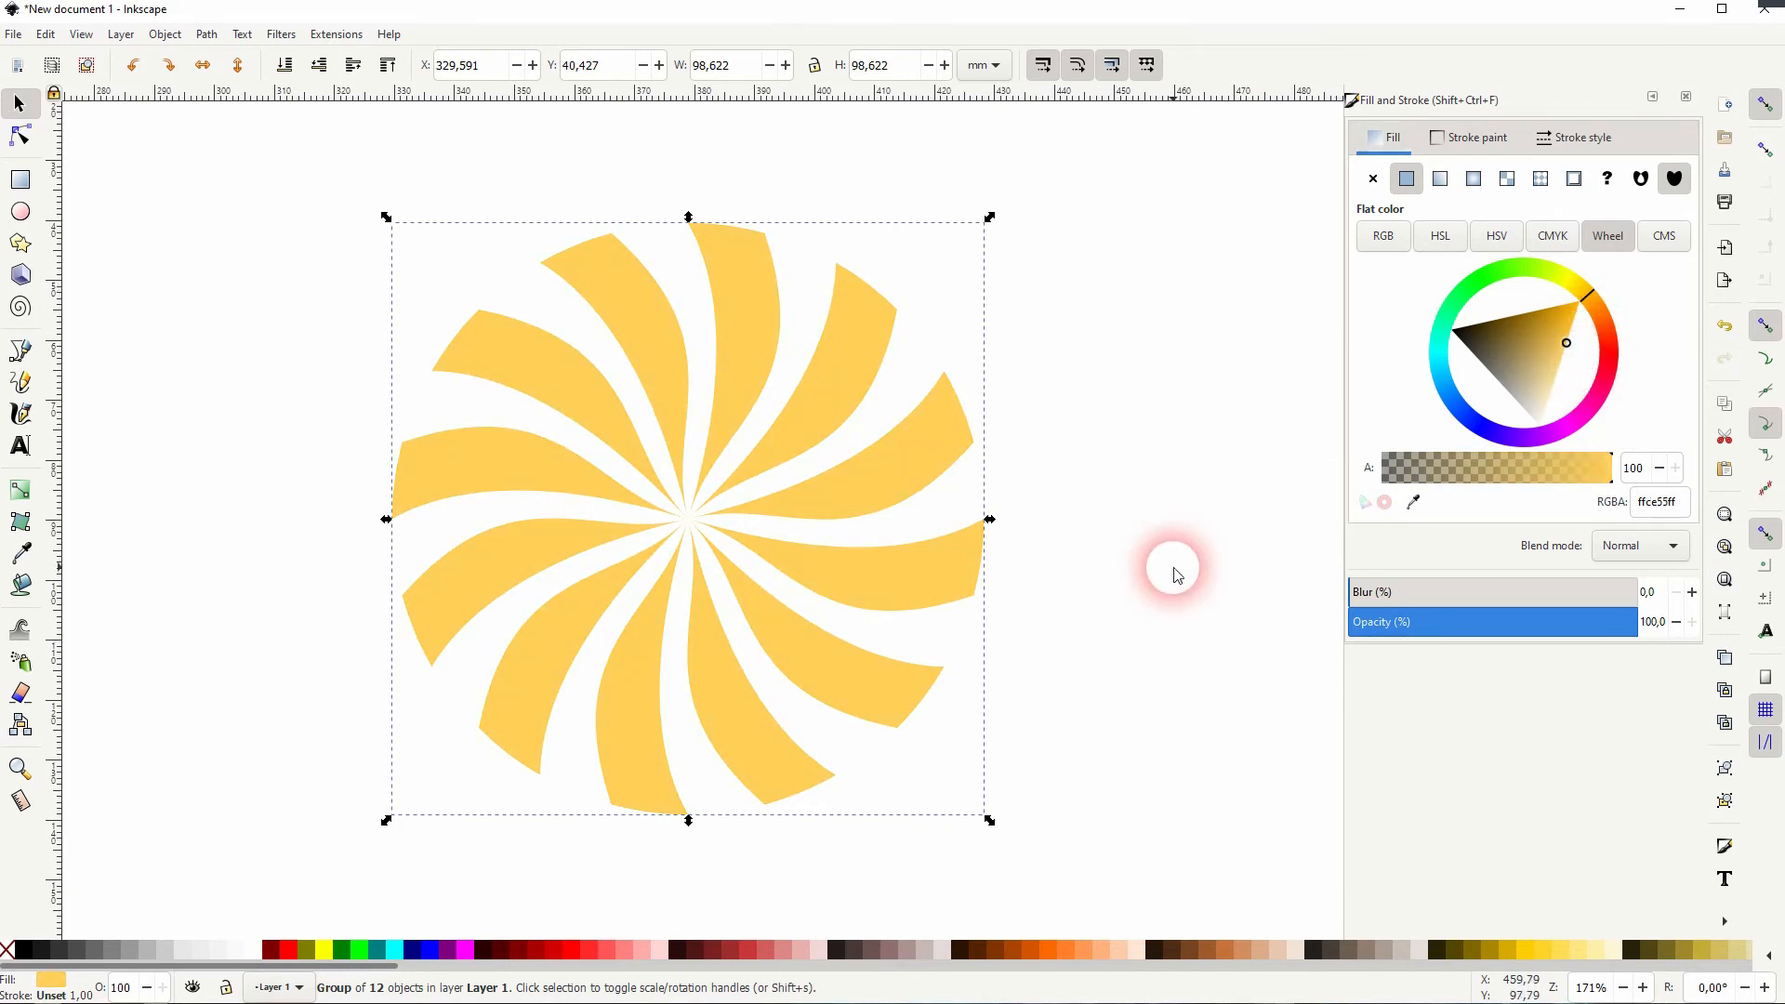
click(1125, 527)
Draw a rectangle about 175 by 104 mm over the swirl and fill it purple, ab4bffff.
click(21, 180)
drag(240, 233, 1295, 863)
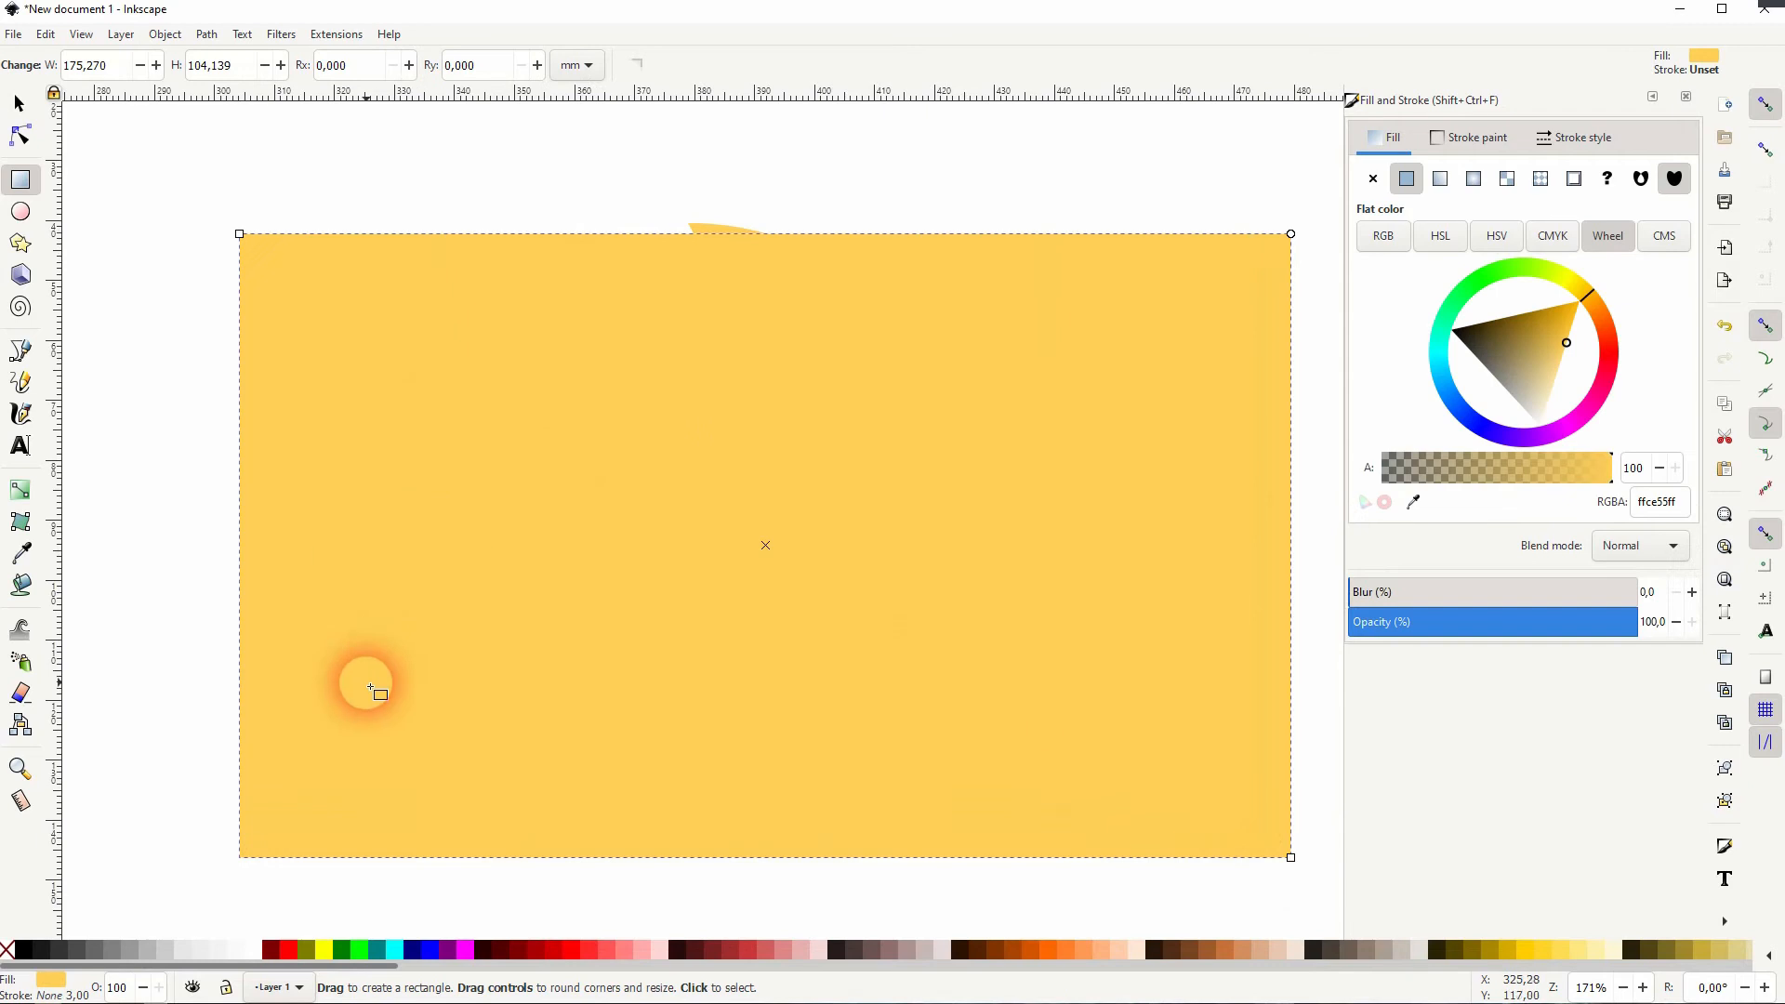
click(467, 950)
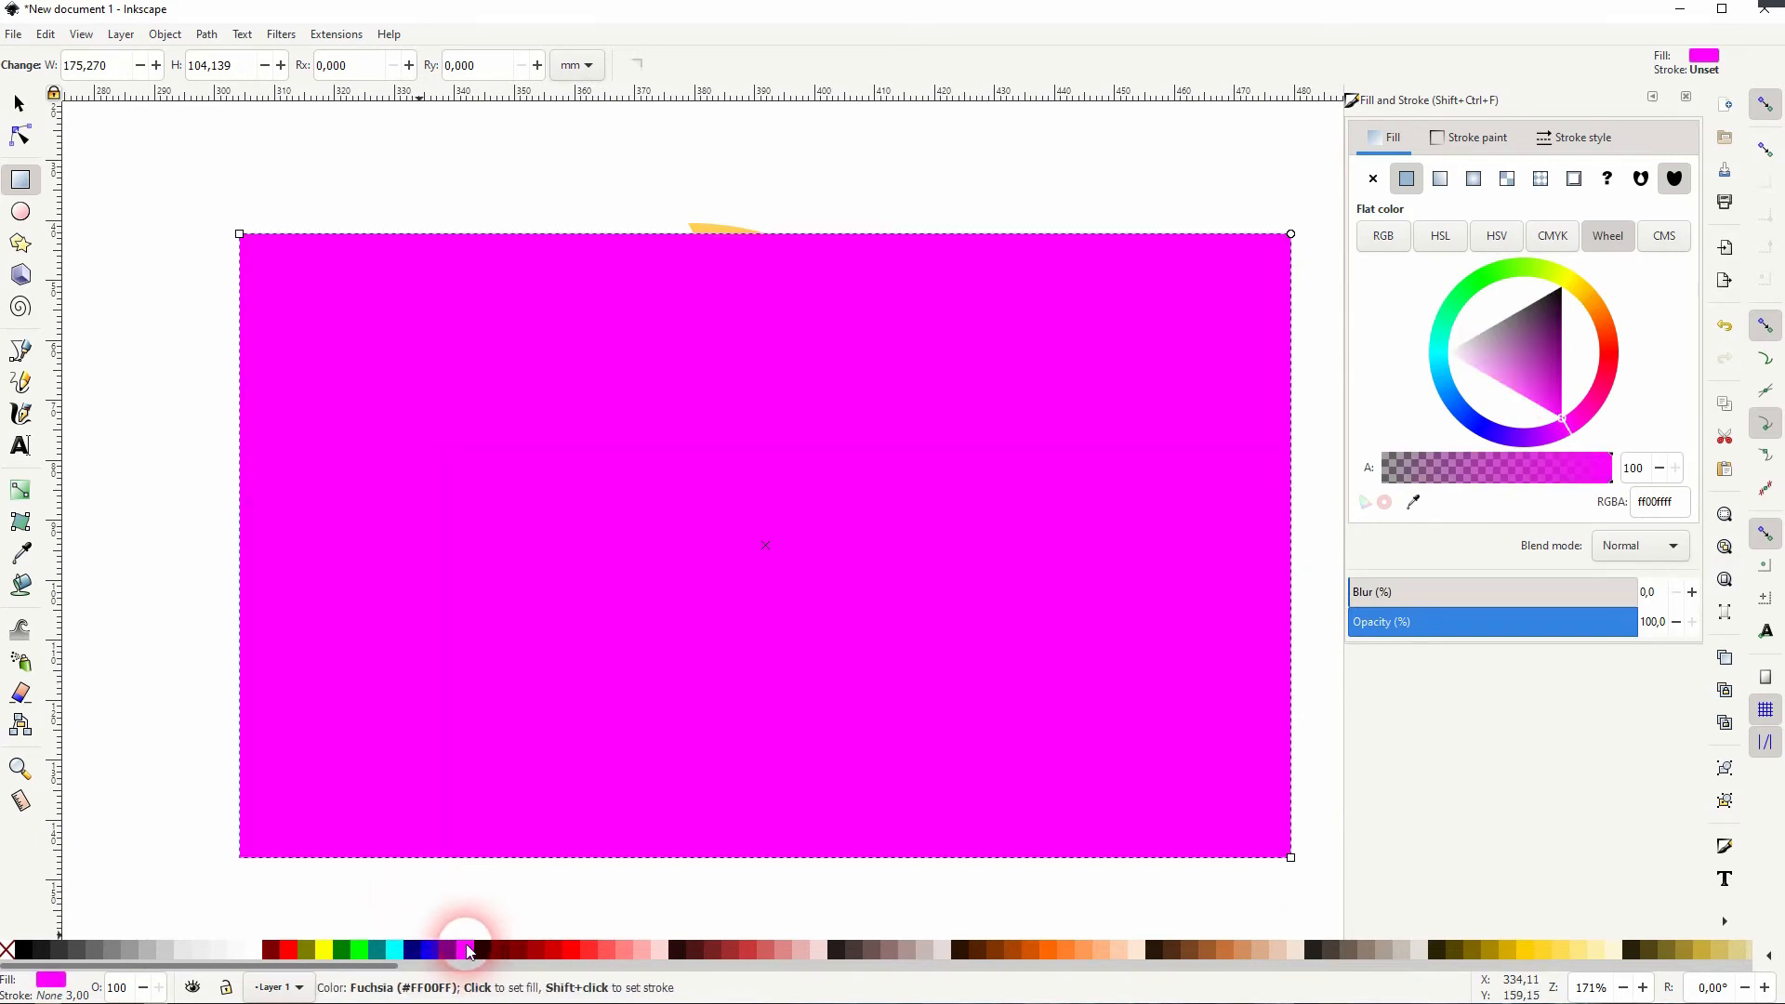
click(18, 103)
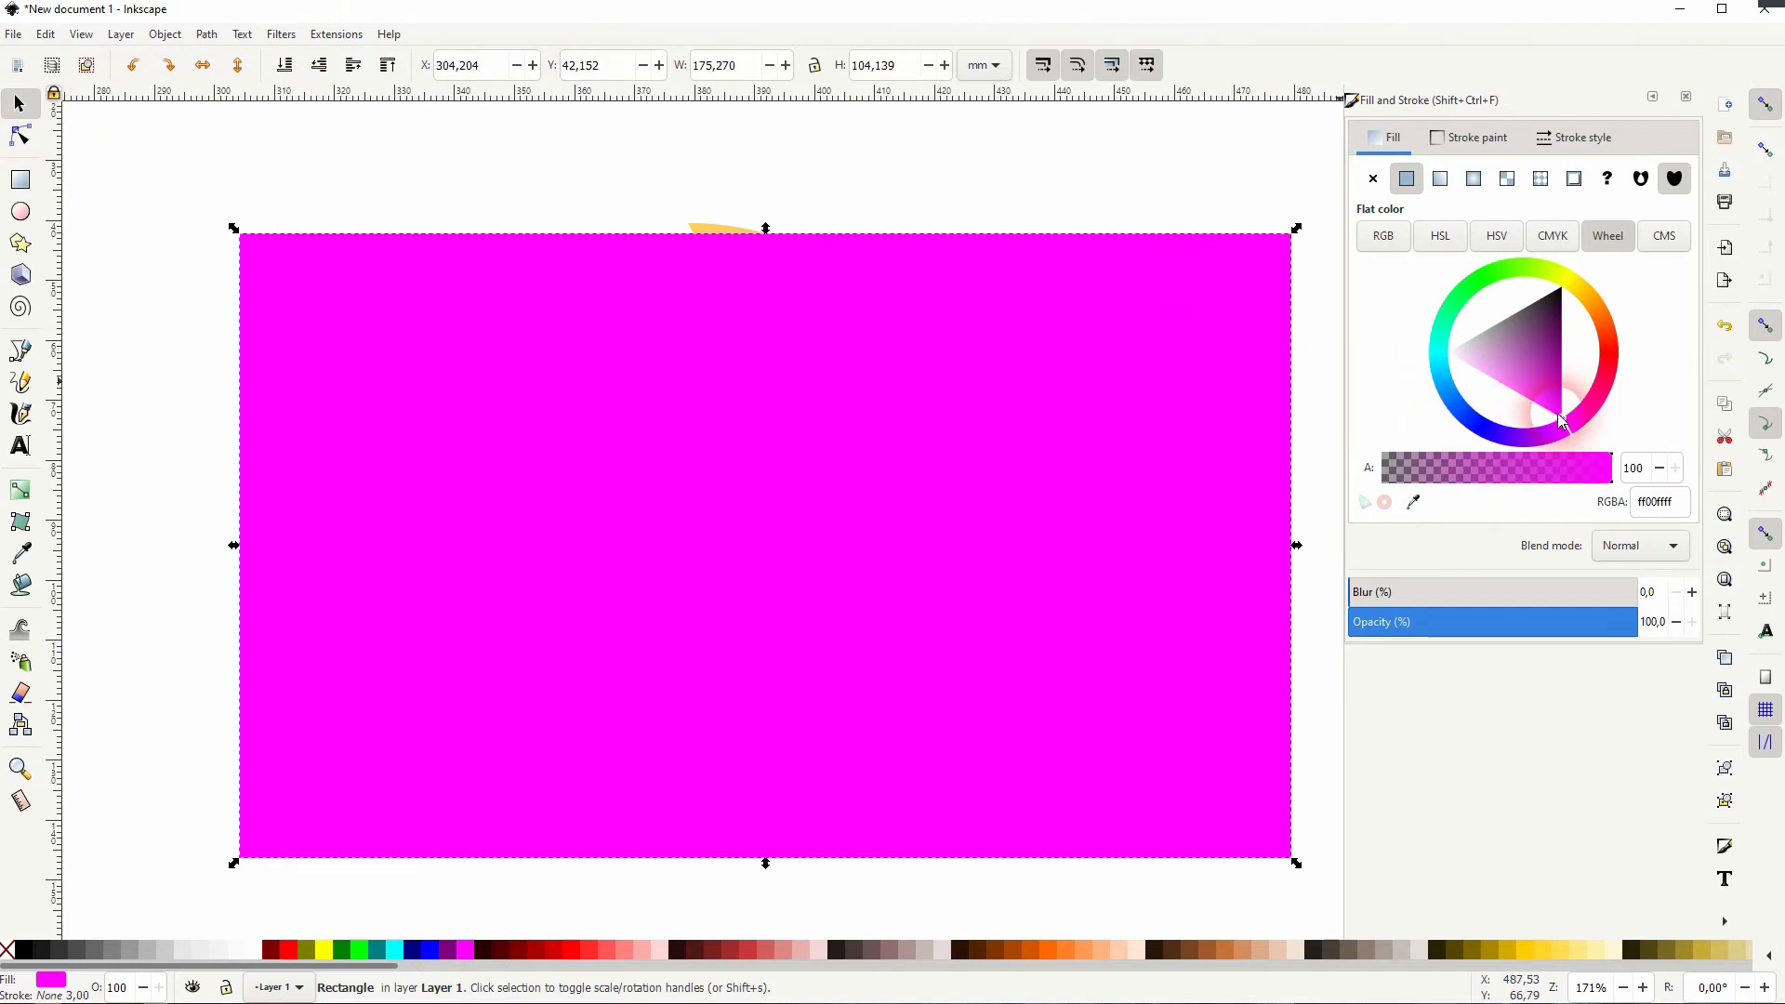
mouse_move(1545, 419)
mouse_down()
mouse_move(1531, 409)
mouse_move(1525, 433)
mouse_up()
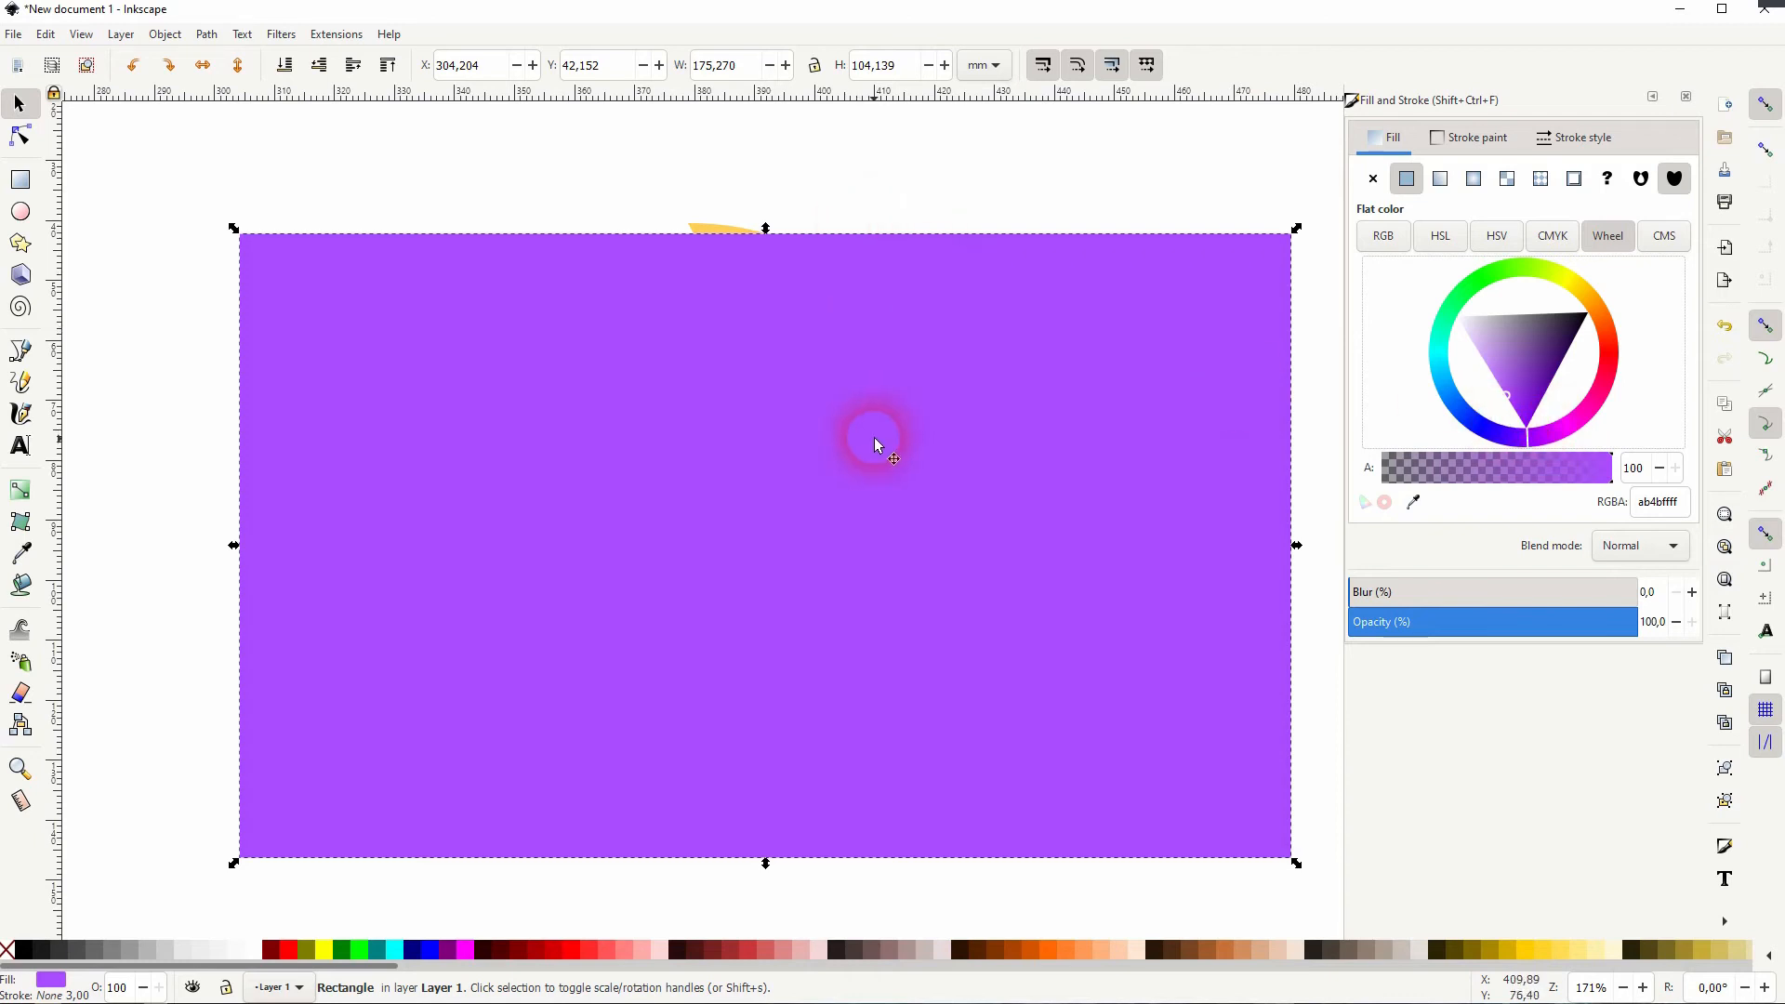
Shift the purple rectangle slightly up to cover the whole swirl and lower it to the bottom behind the blades.
drag(868, 484, 863, 454)
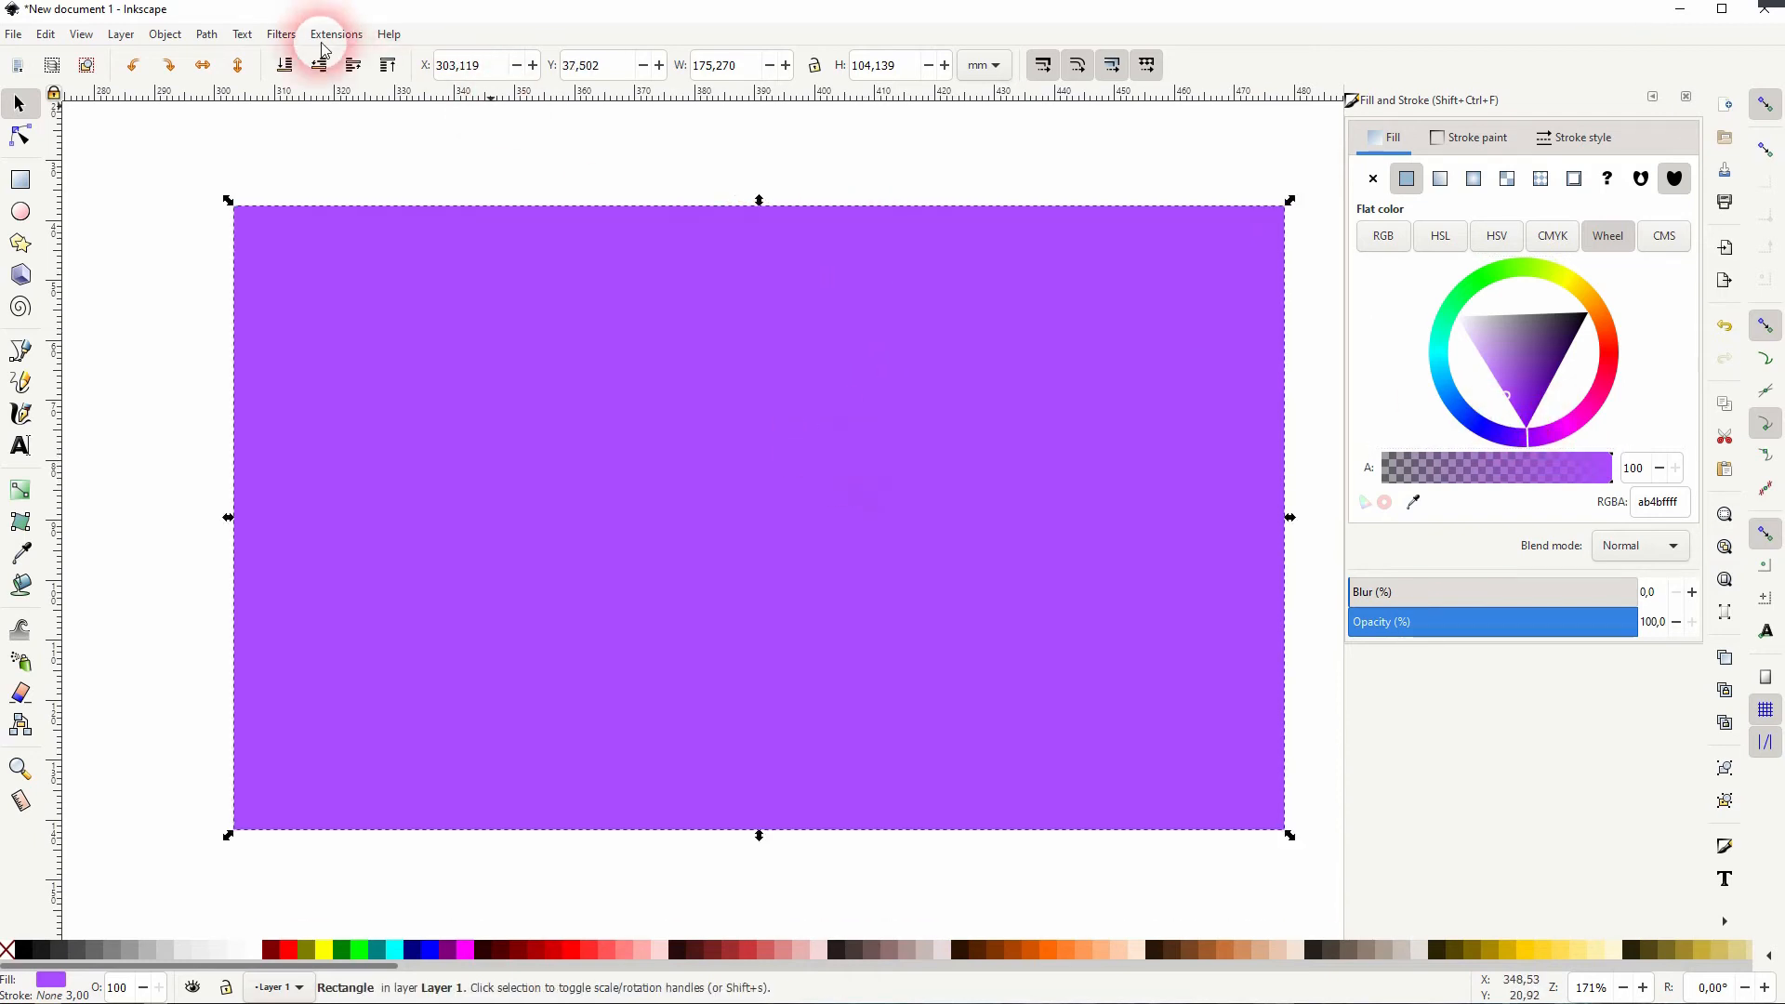
click(284, 65)
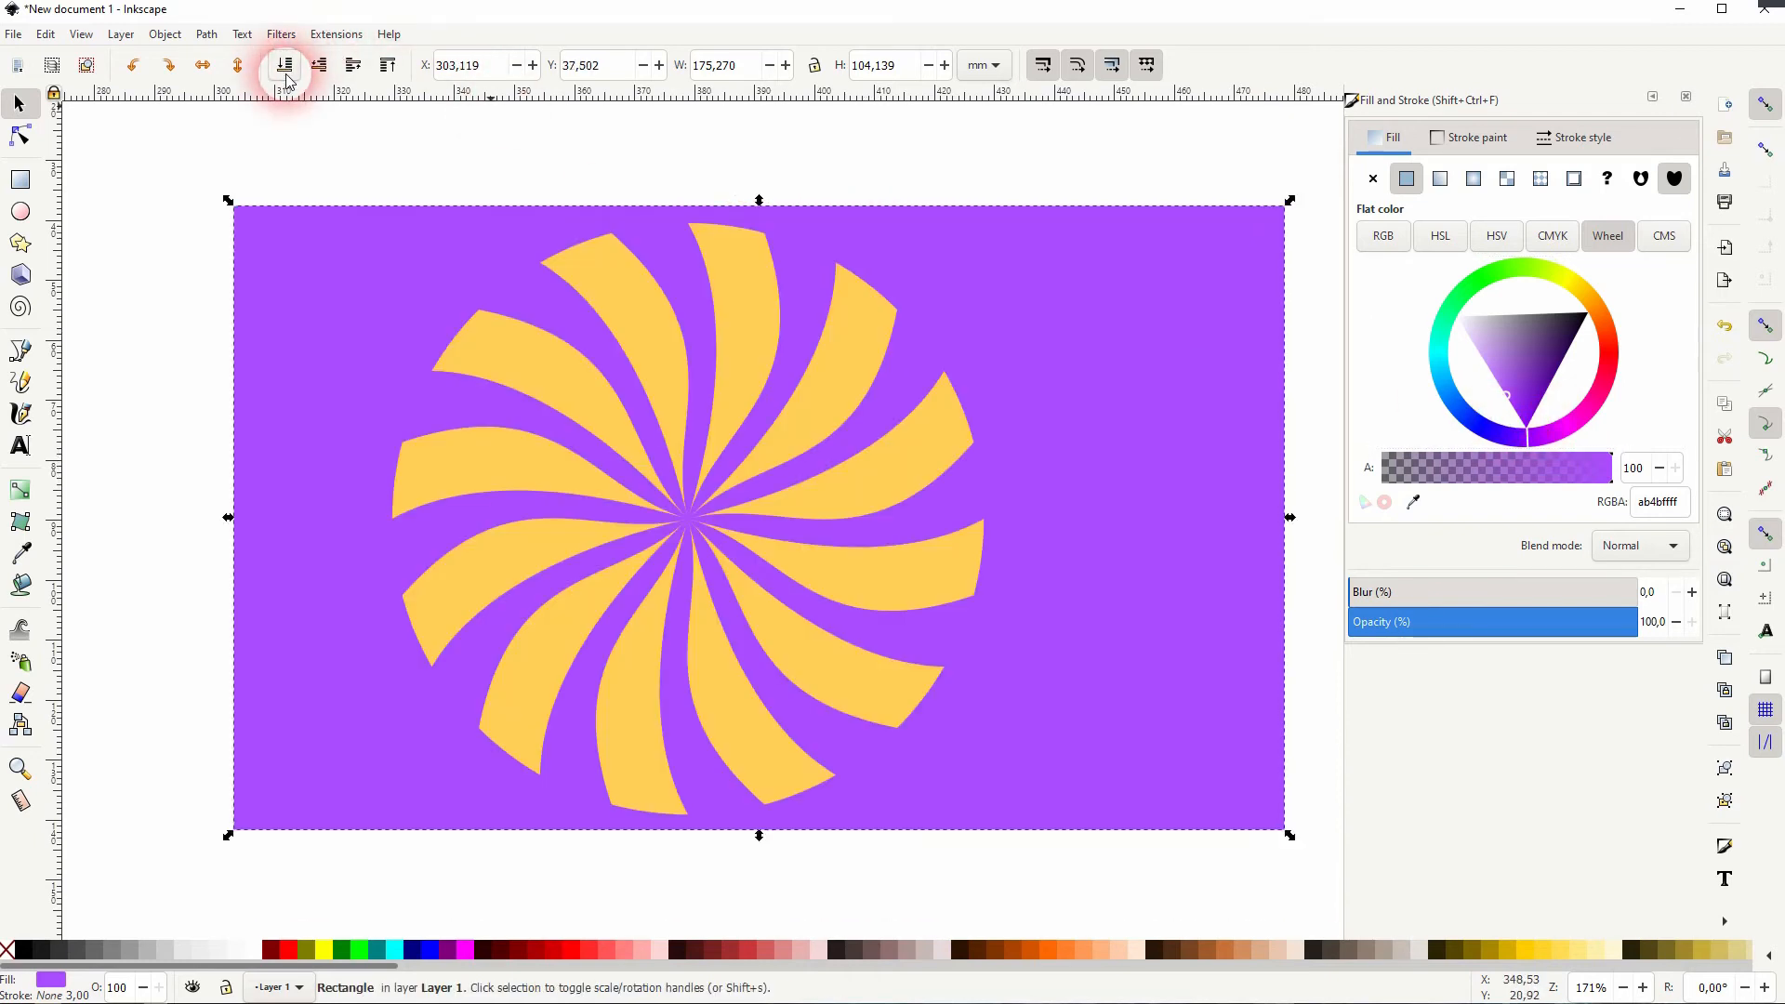
Center the purple rectangle on the swirl group horizontally and vertically, aligning relative to the last selected object.
shift+click(532, 419)
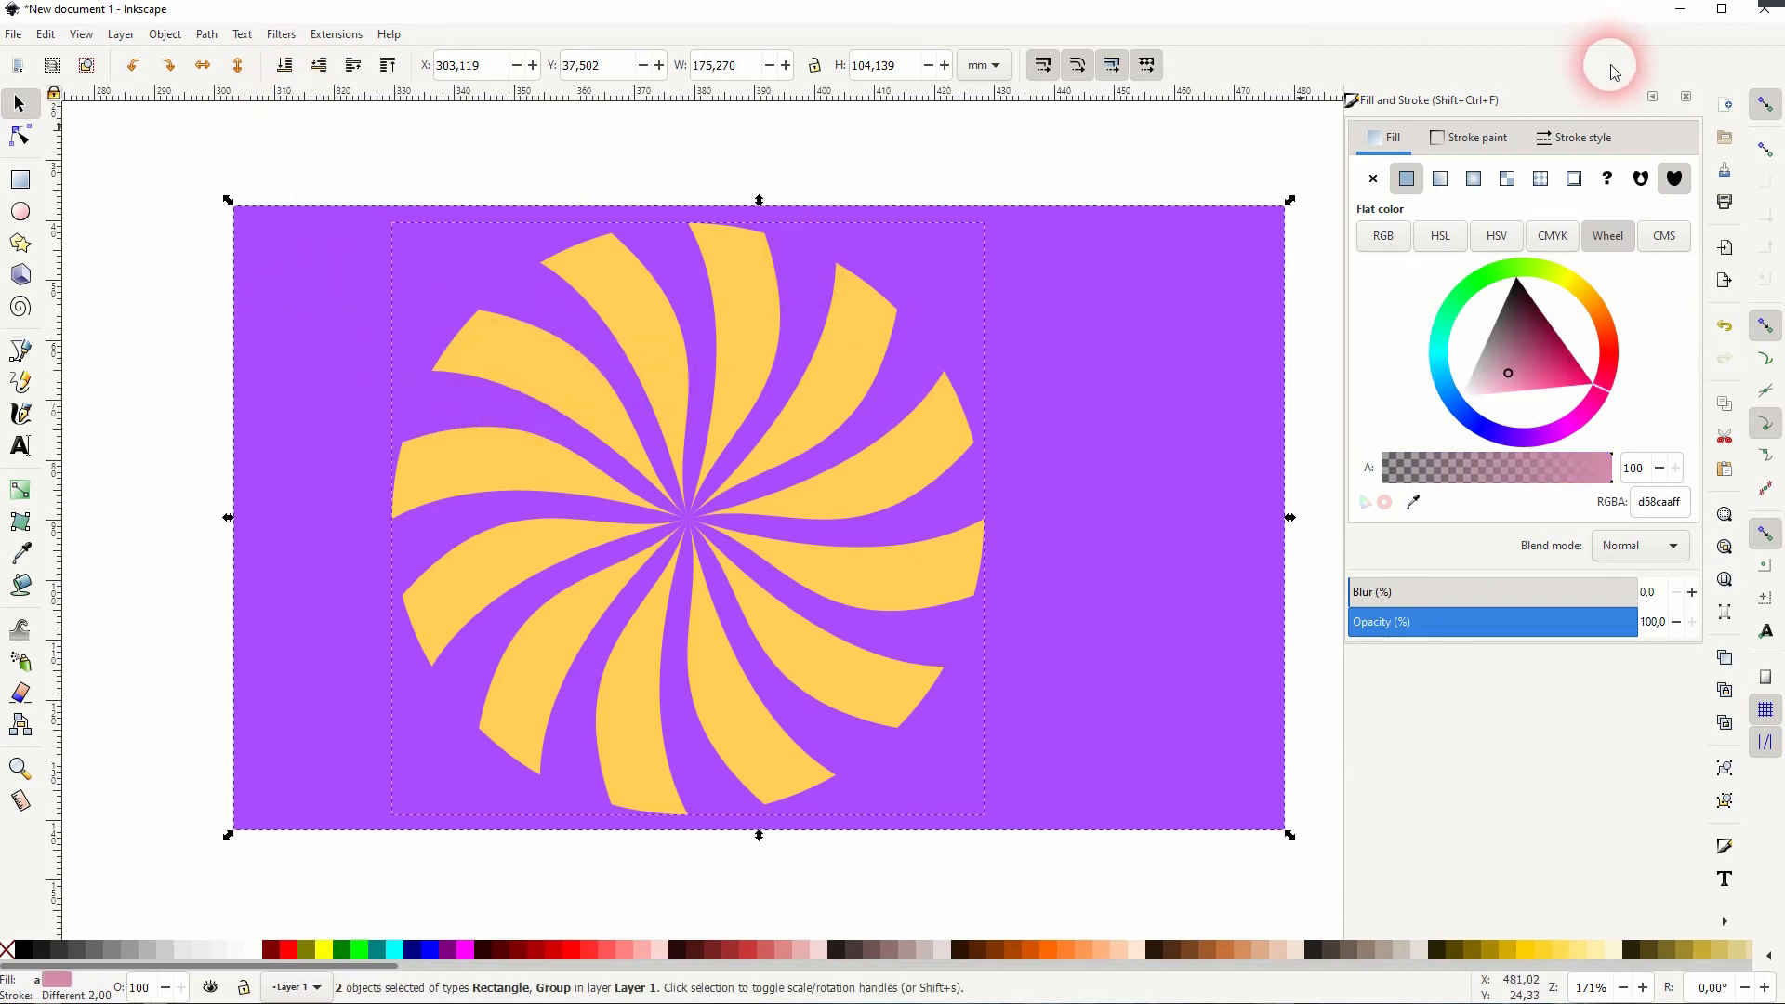
click(1713, 100)
click(165, 35)
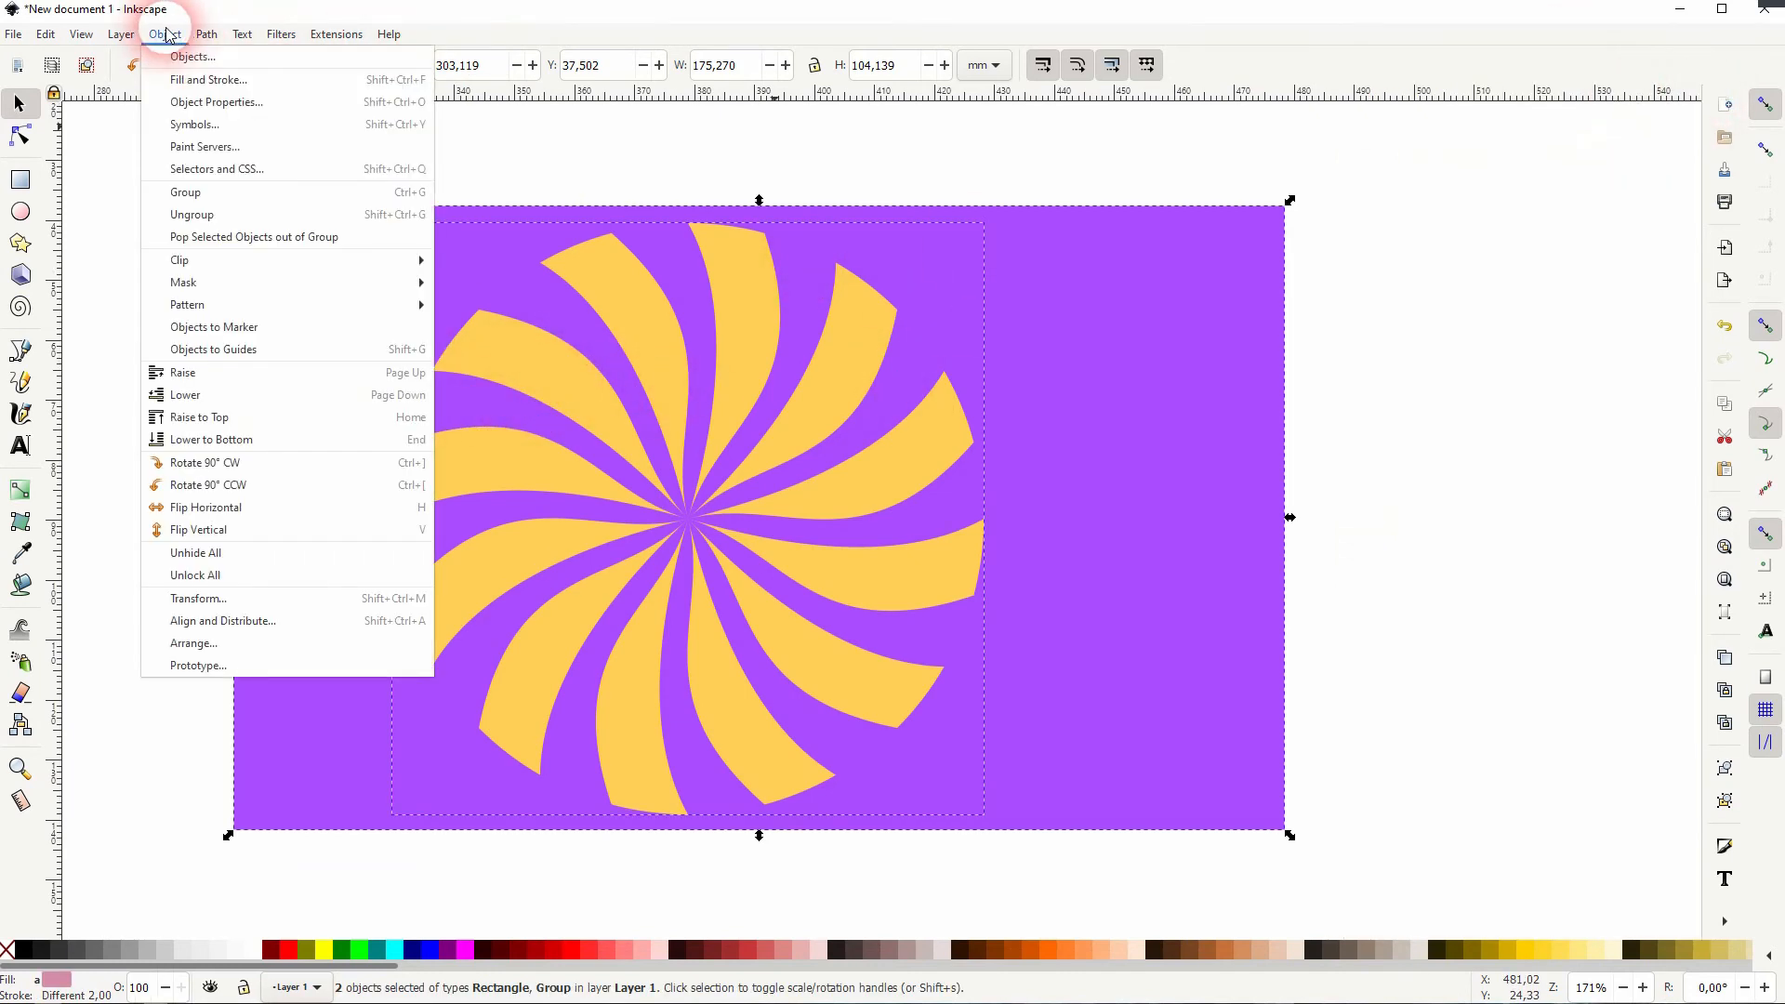
click(279, 621)
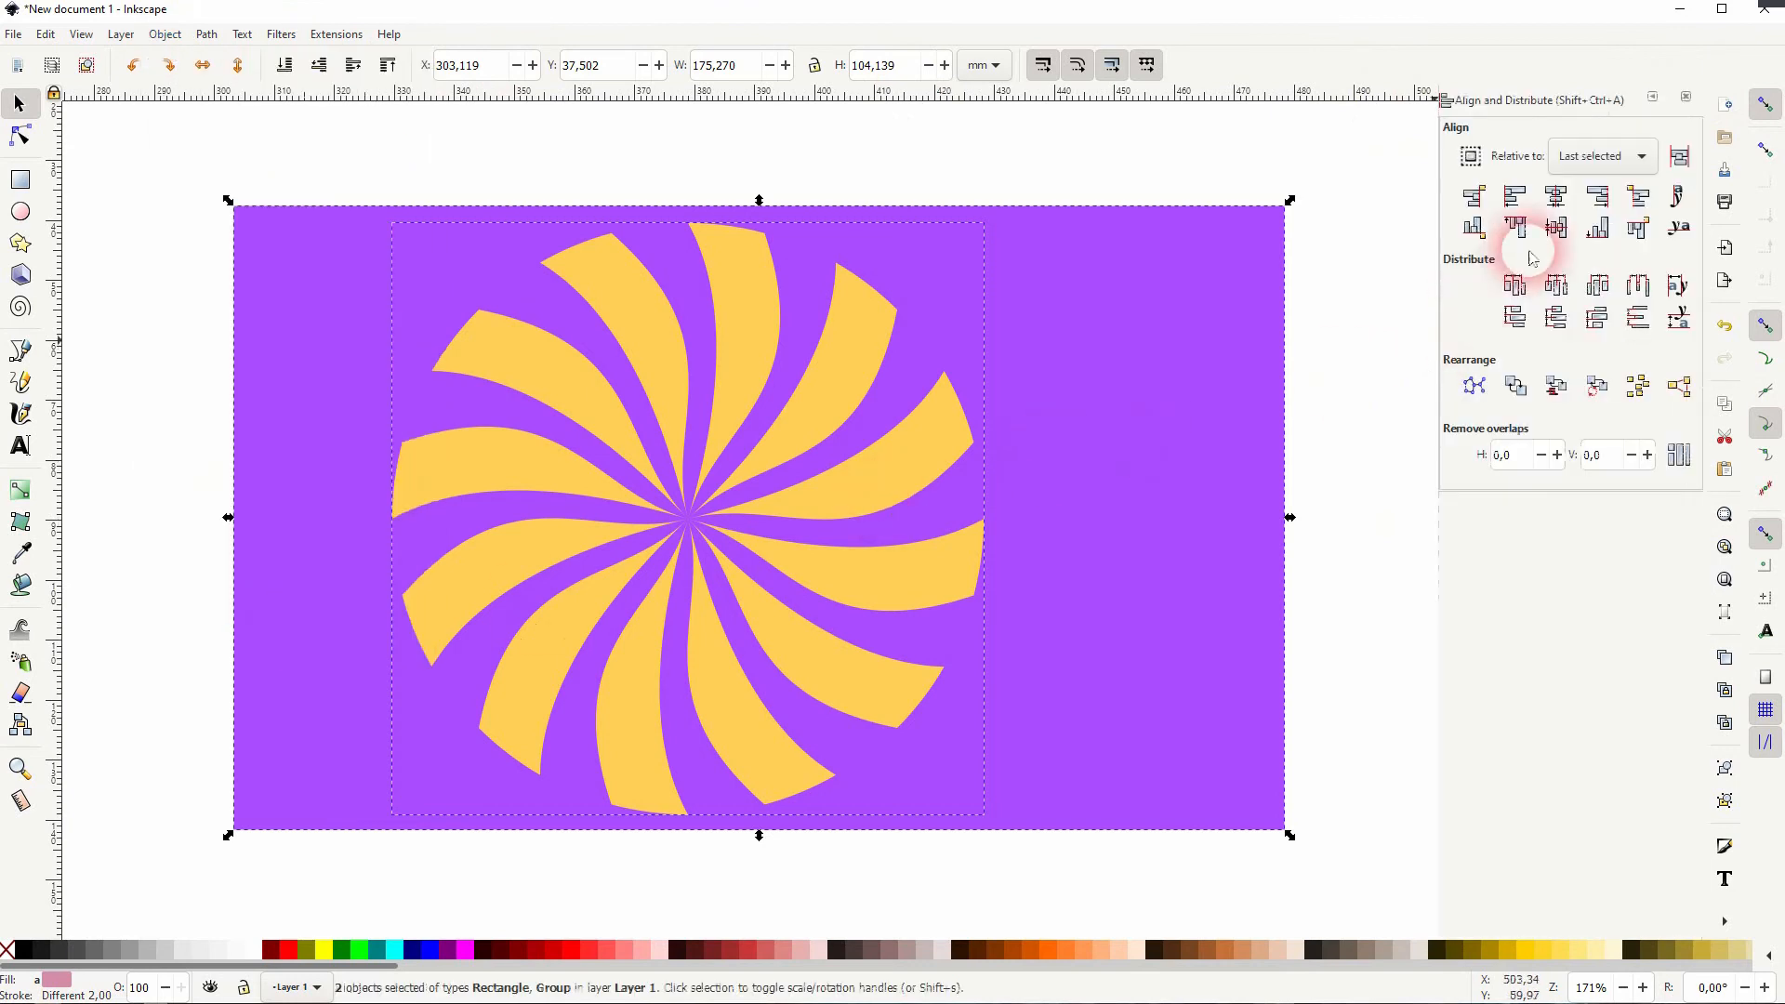
click(1595, 158)
click(1592, 155)
click(1555, 197)
click(1555, 227)
Scale the swirl group proportionally about its center to about 200 by 200 mm, extending past the purple rectangle on all sides.
click(1076, 497)
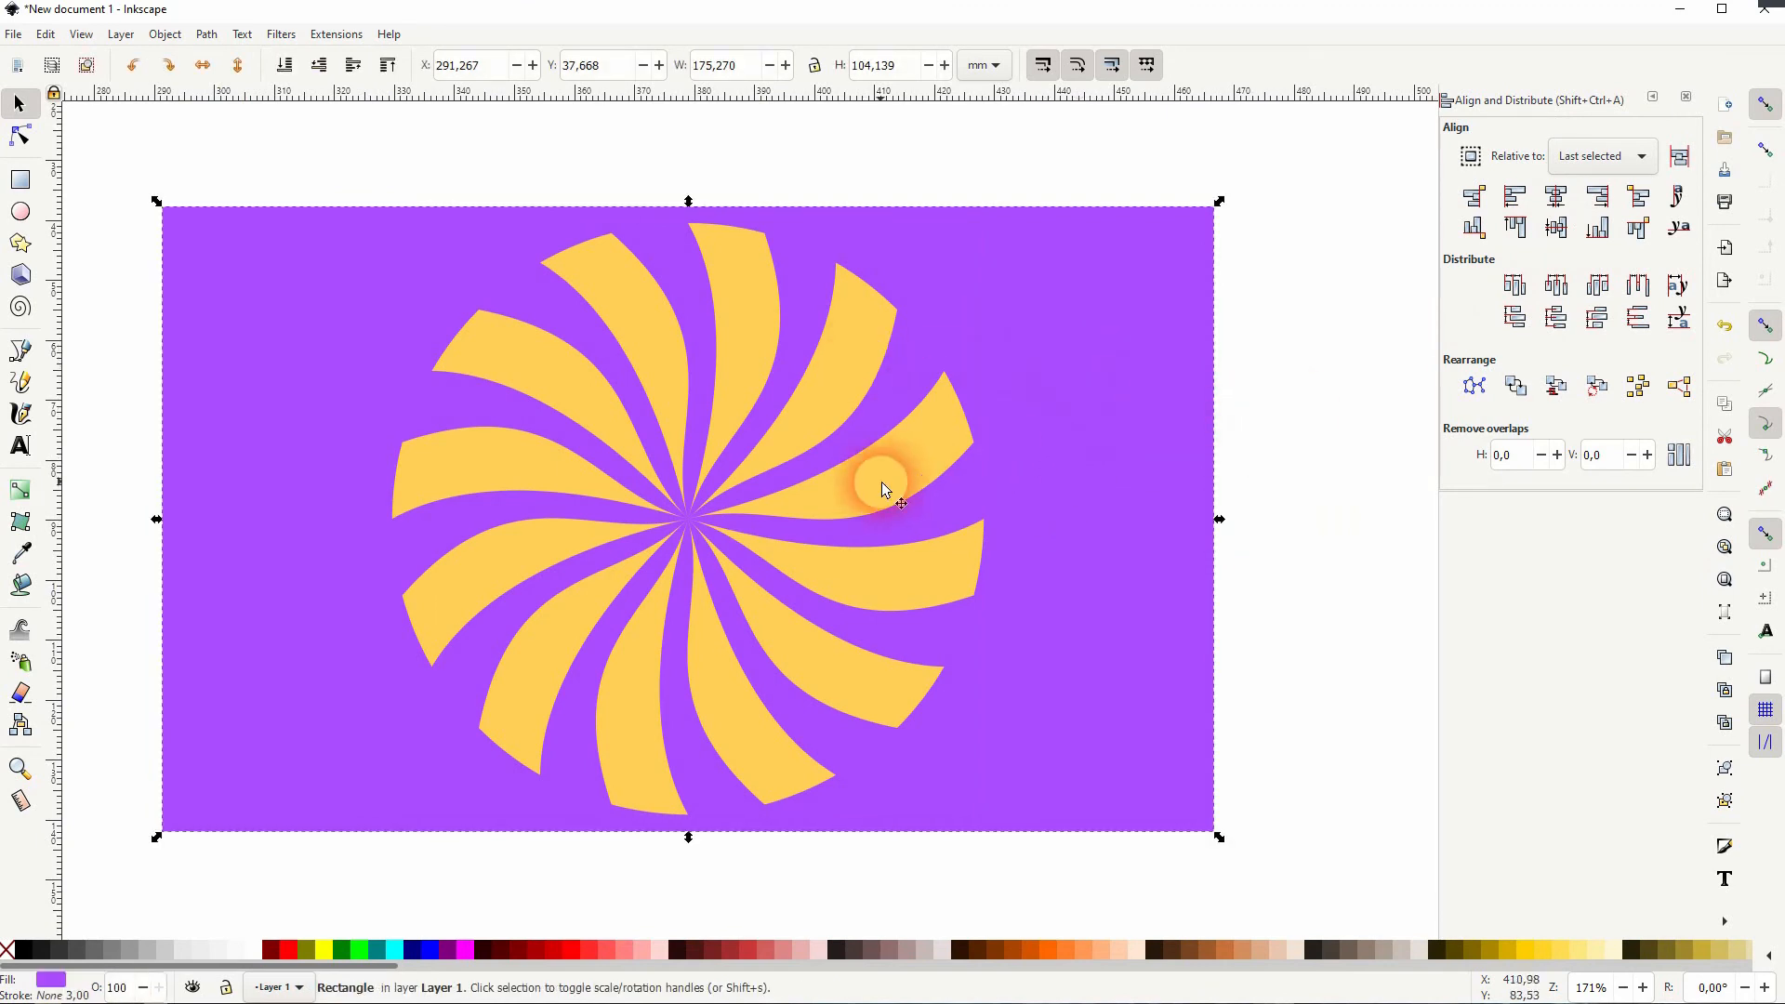
alt+scroll(879, 455, up, 1)
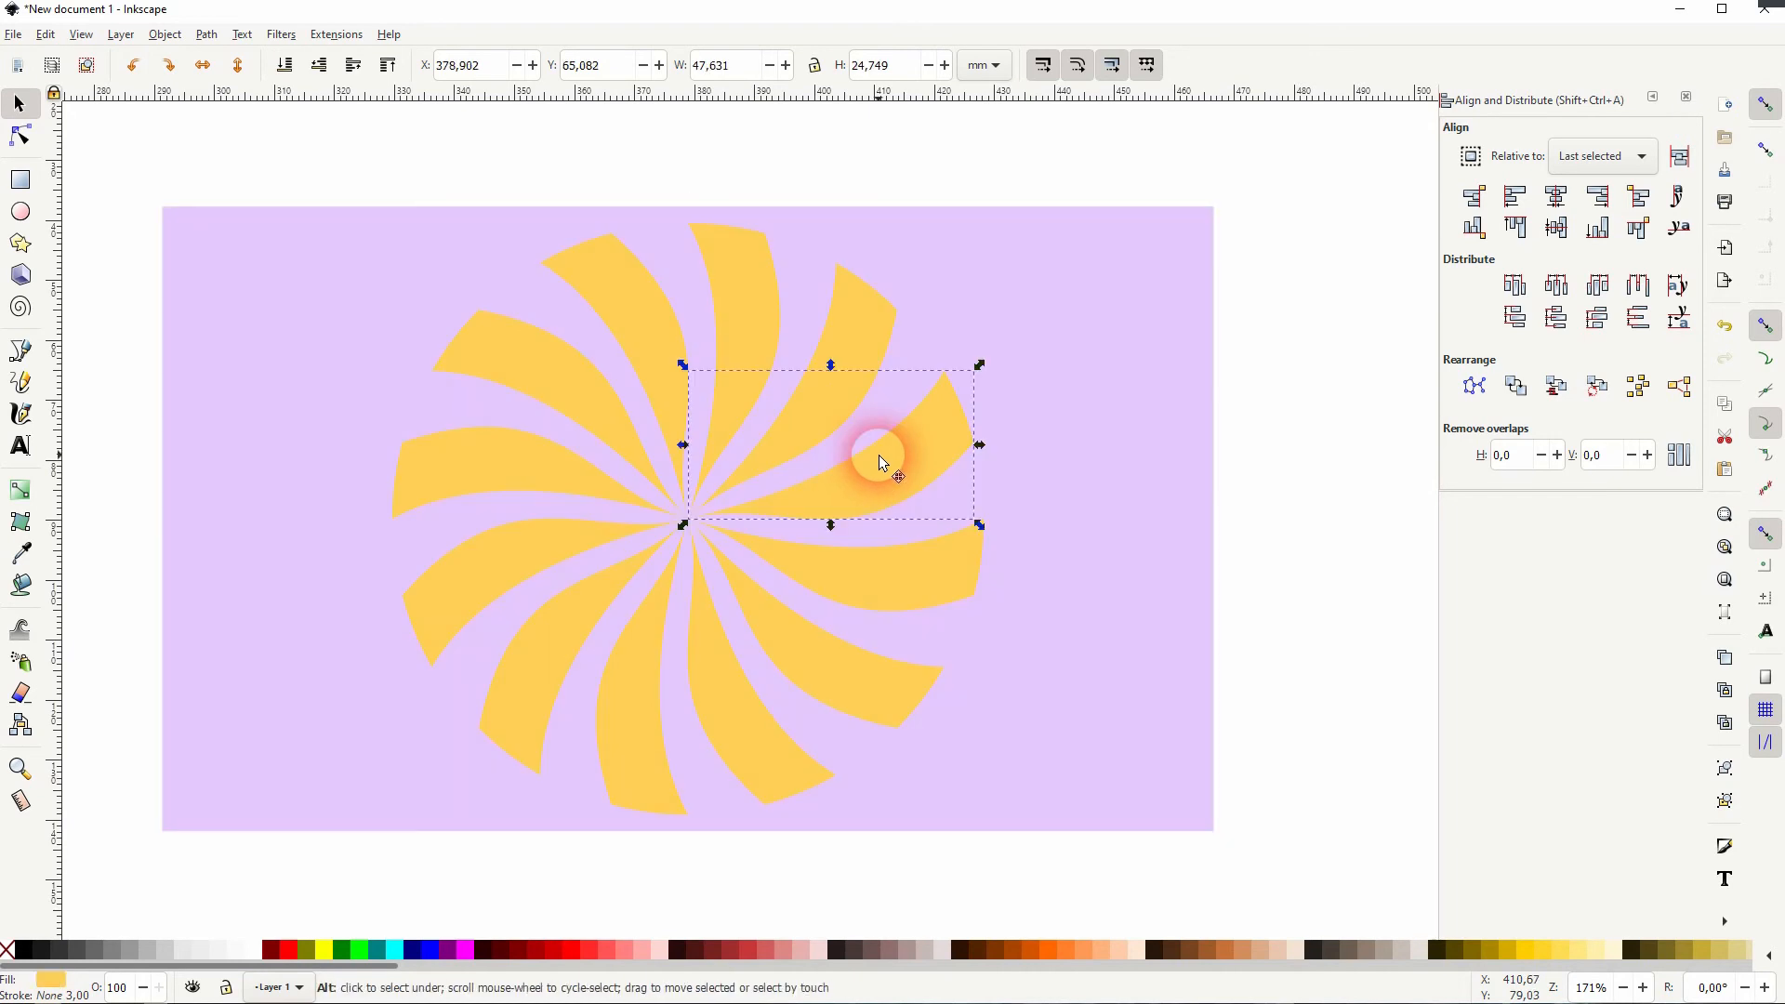
alt+scroll(879, 454, down, 1)
ctrl+scroll(879, 455, down, 1)
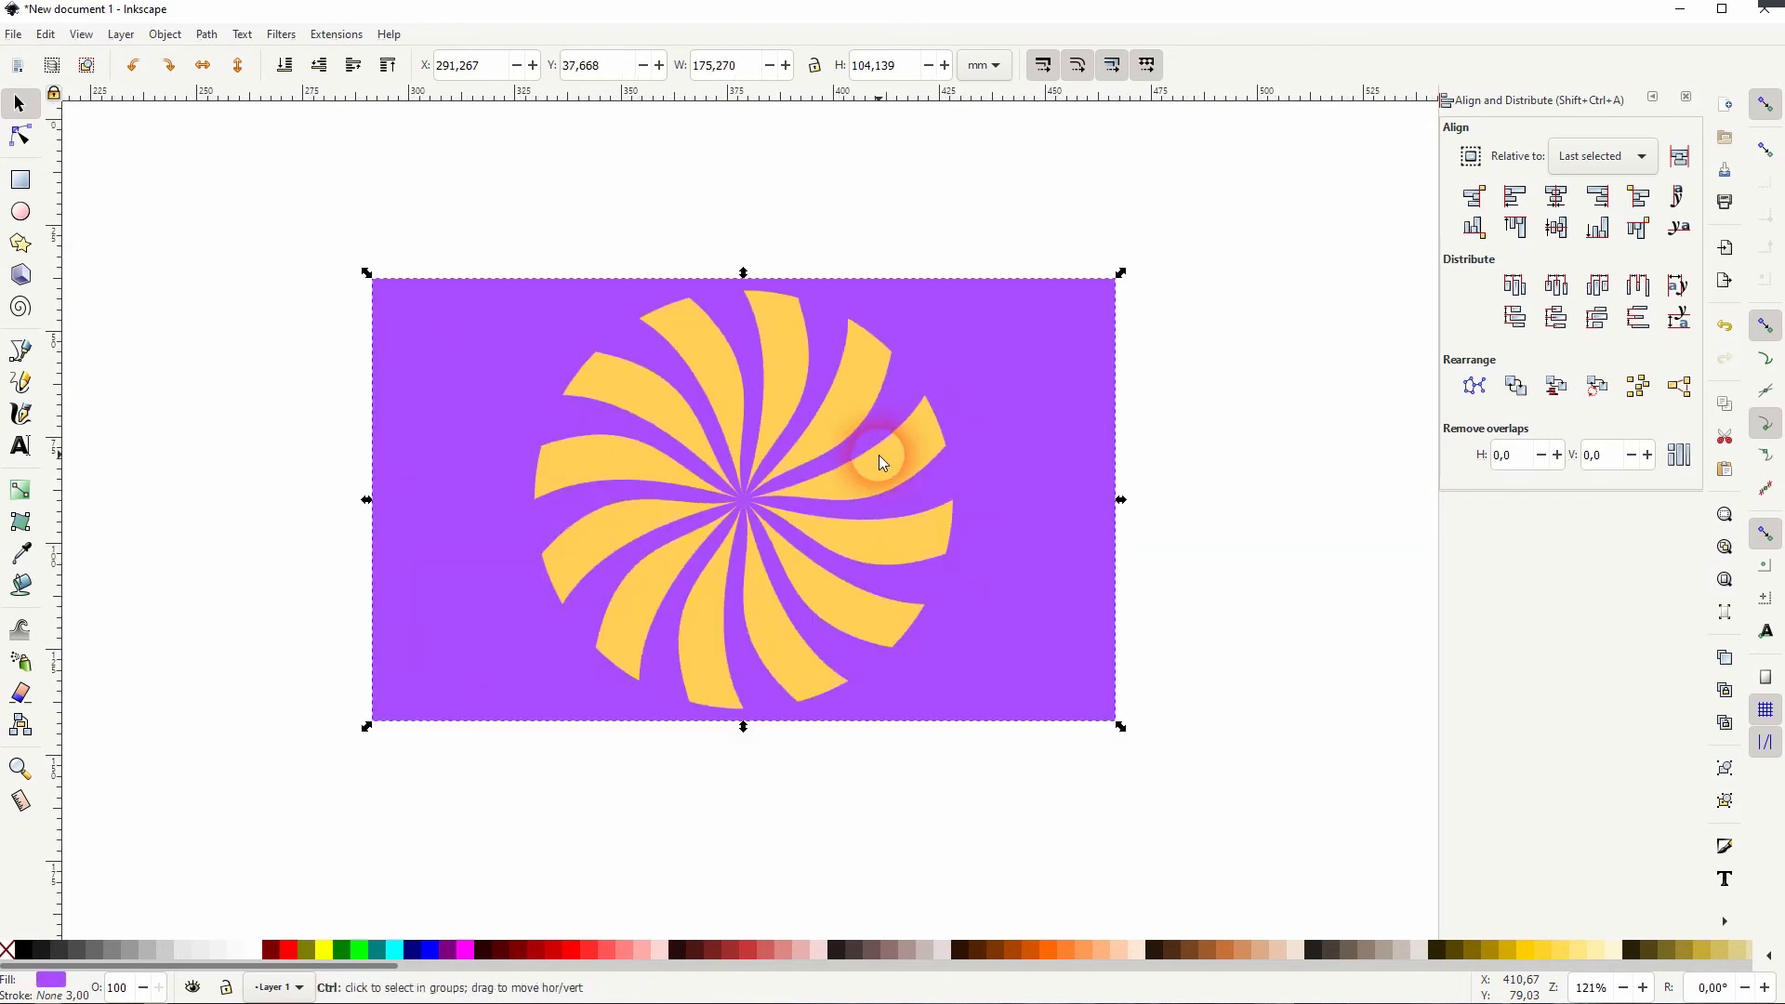
click(873, 461)
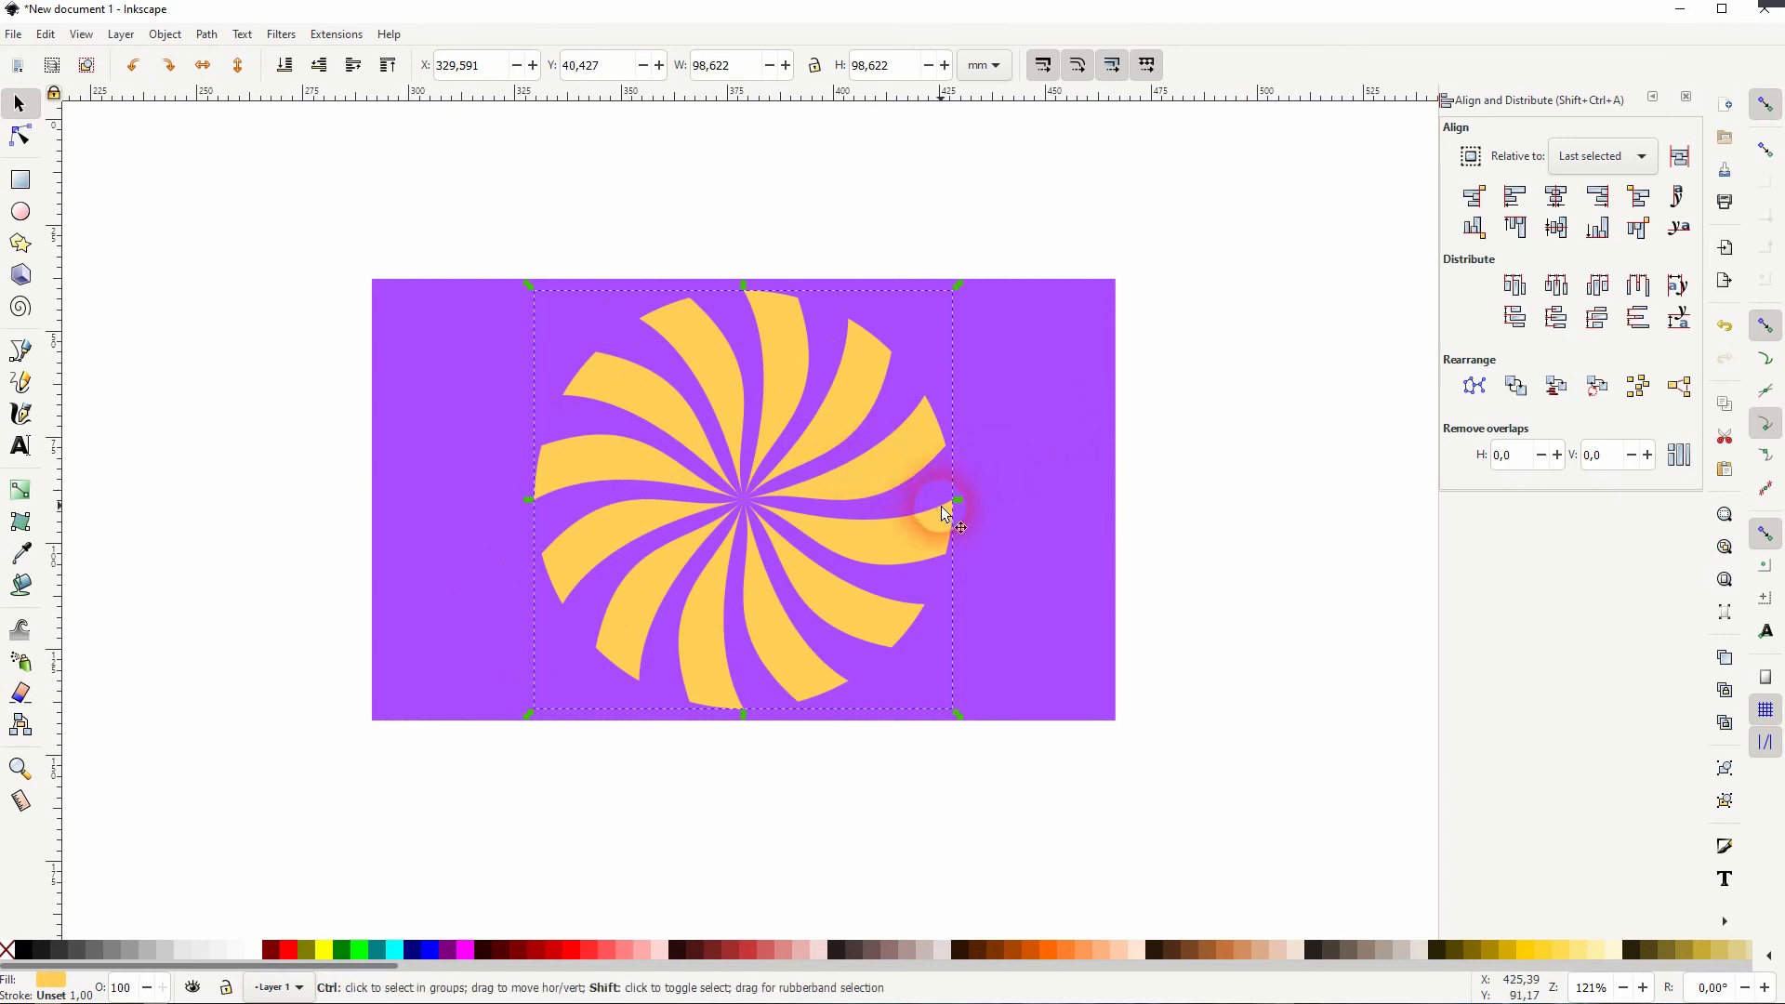
drag(961, 500, 1174, 508)
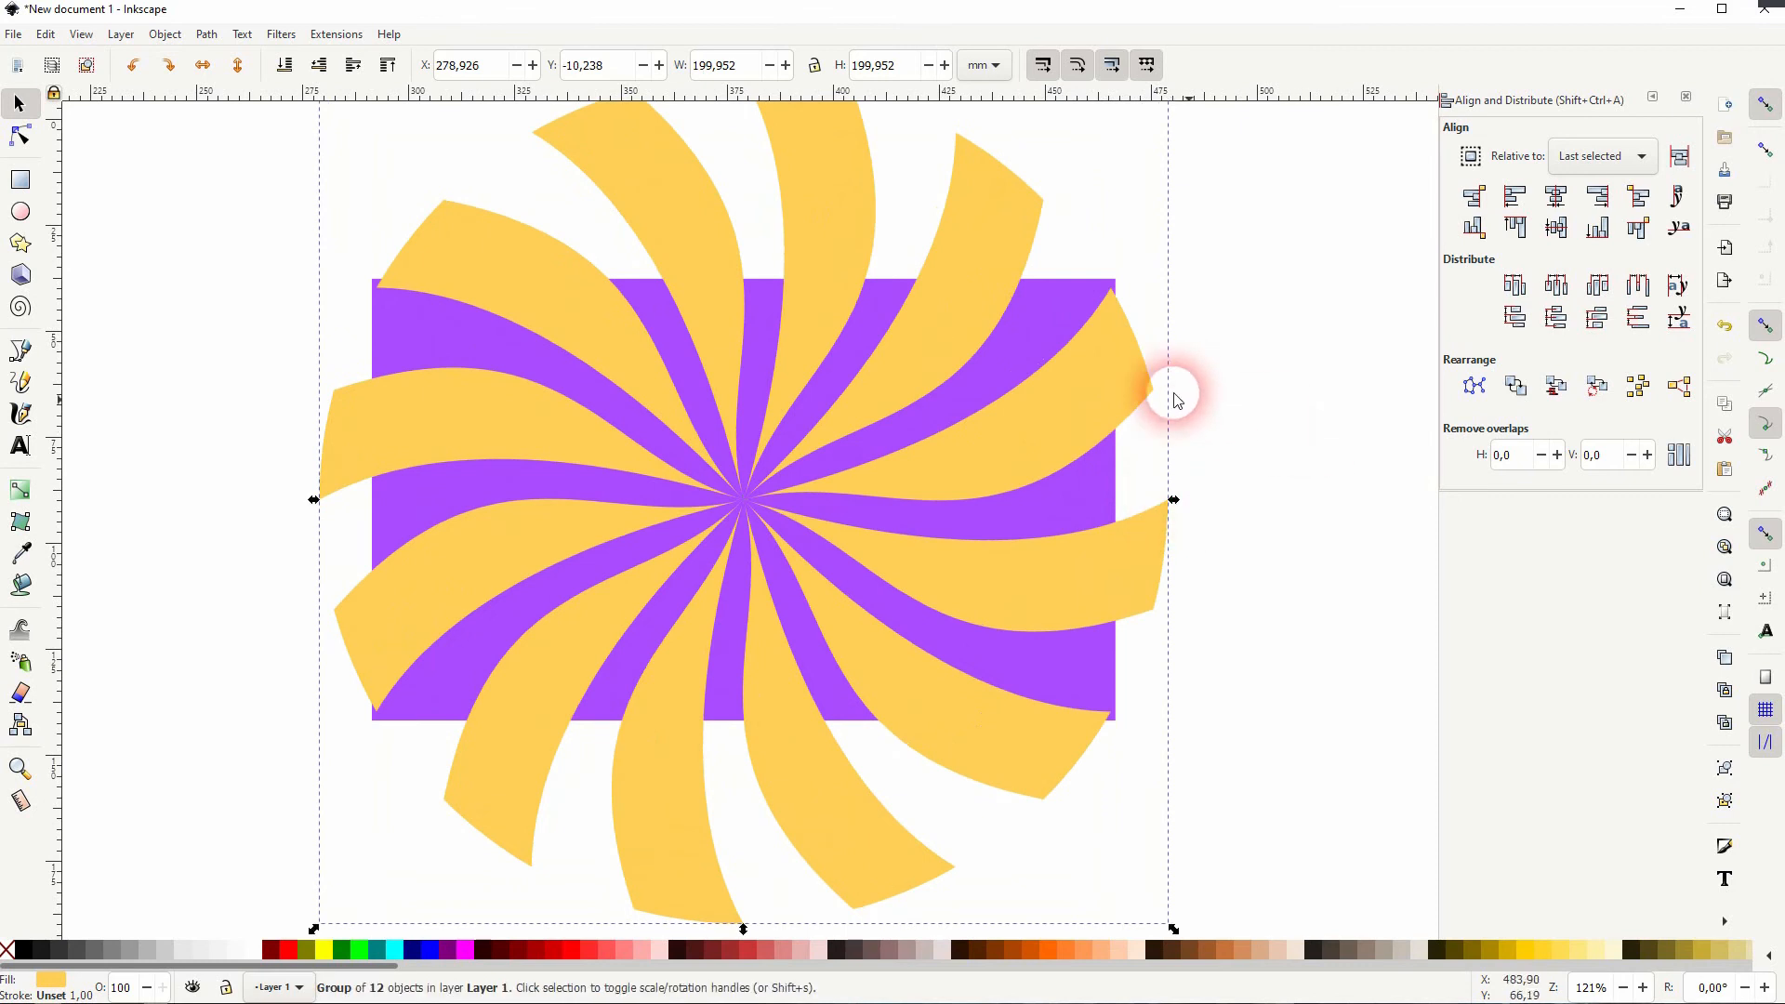
Duplicate the purple rectangle above the swirl and use the copy to clip the swirl group to the rectangle's bounds.
click(1033, 323)
key(Home)
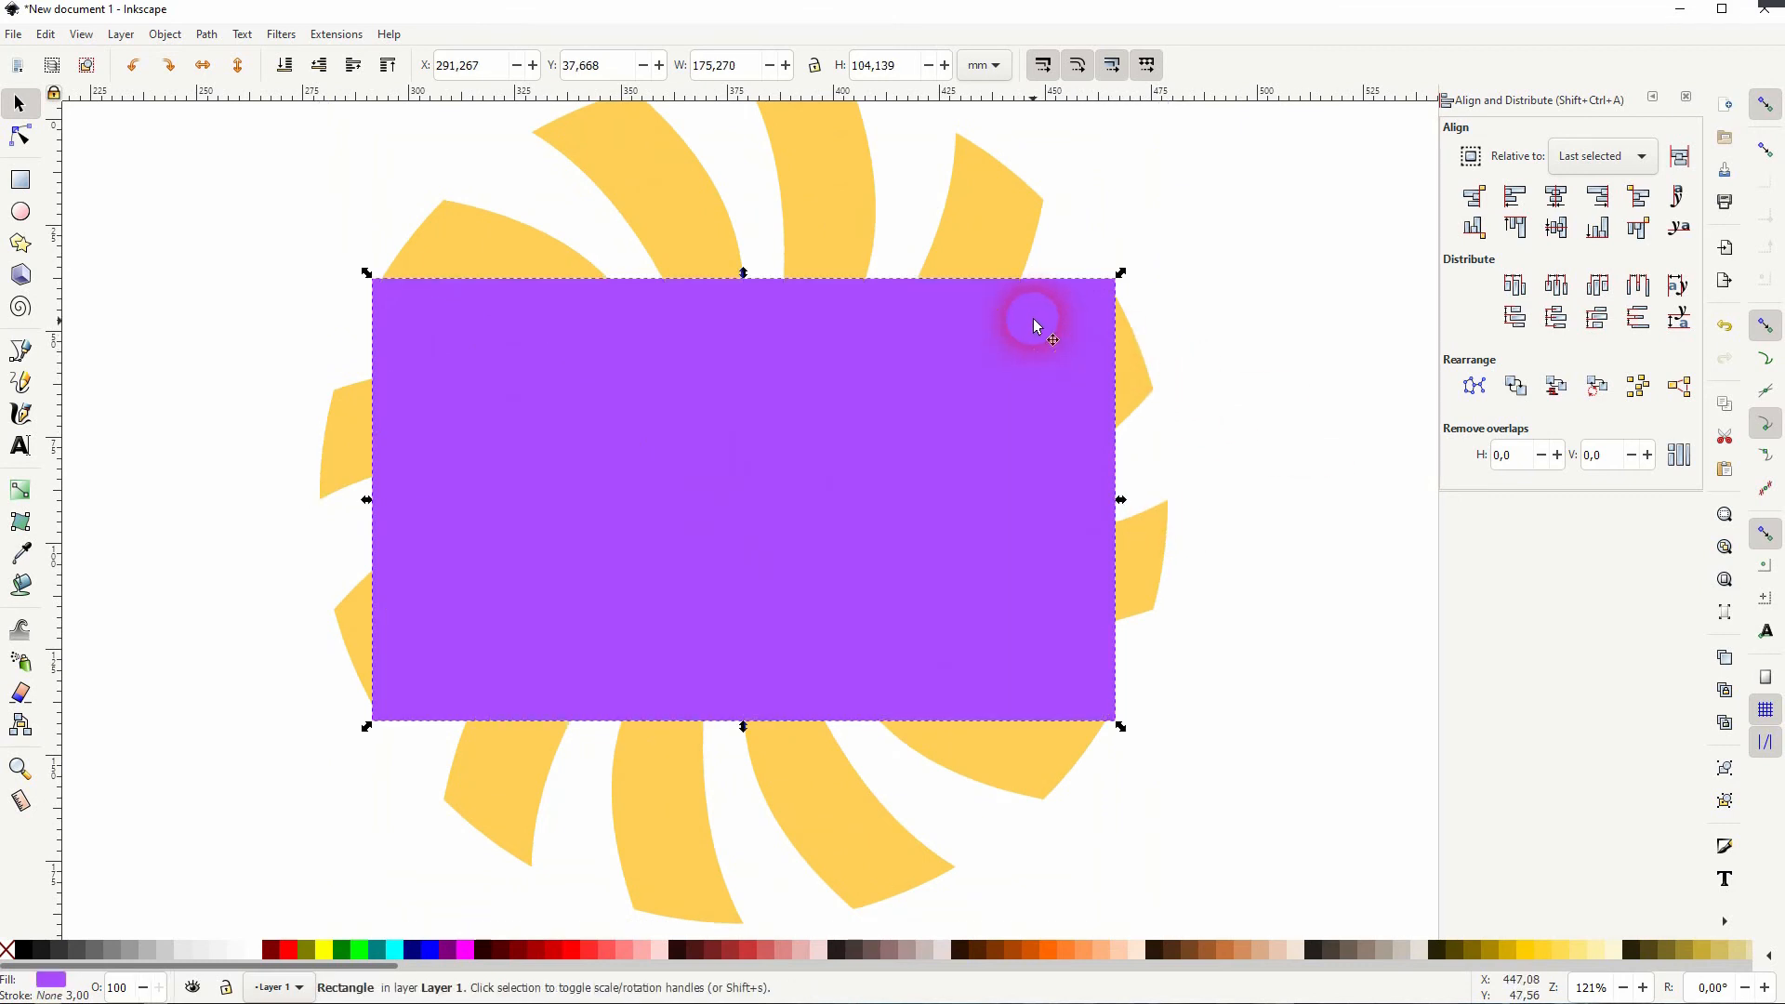
shift+click(1006, 247)
right_click(1006, 248)
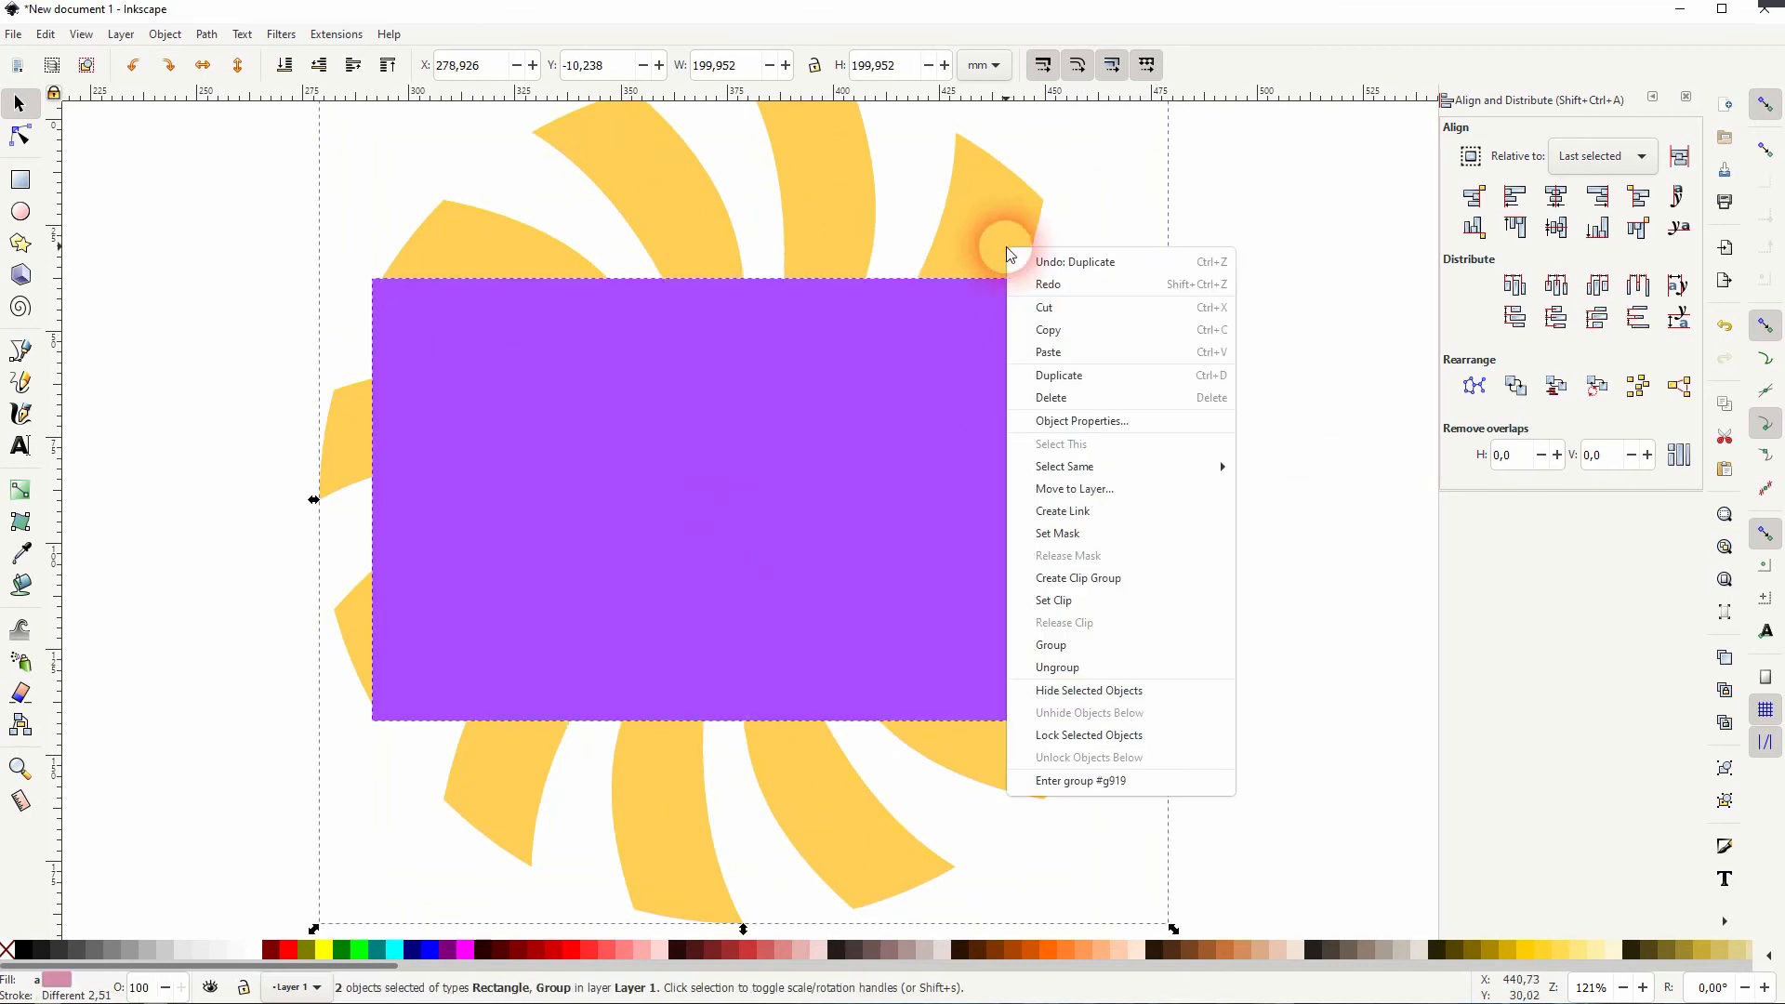
click(1103, 605)
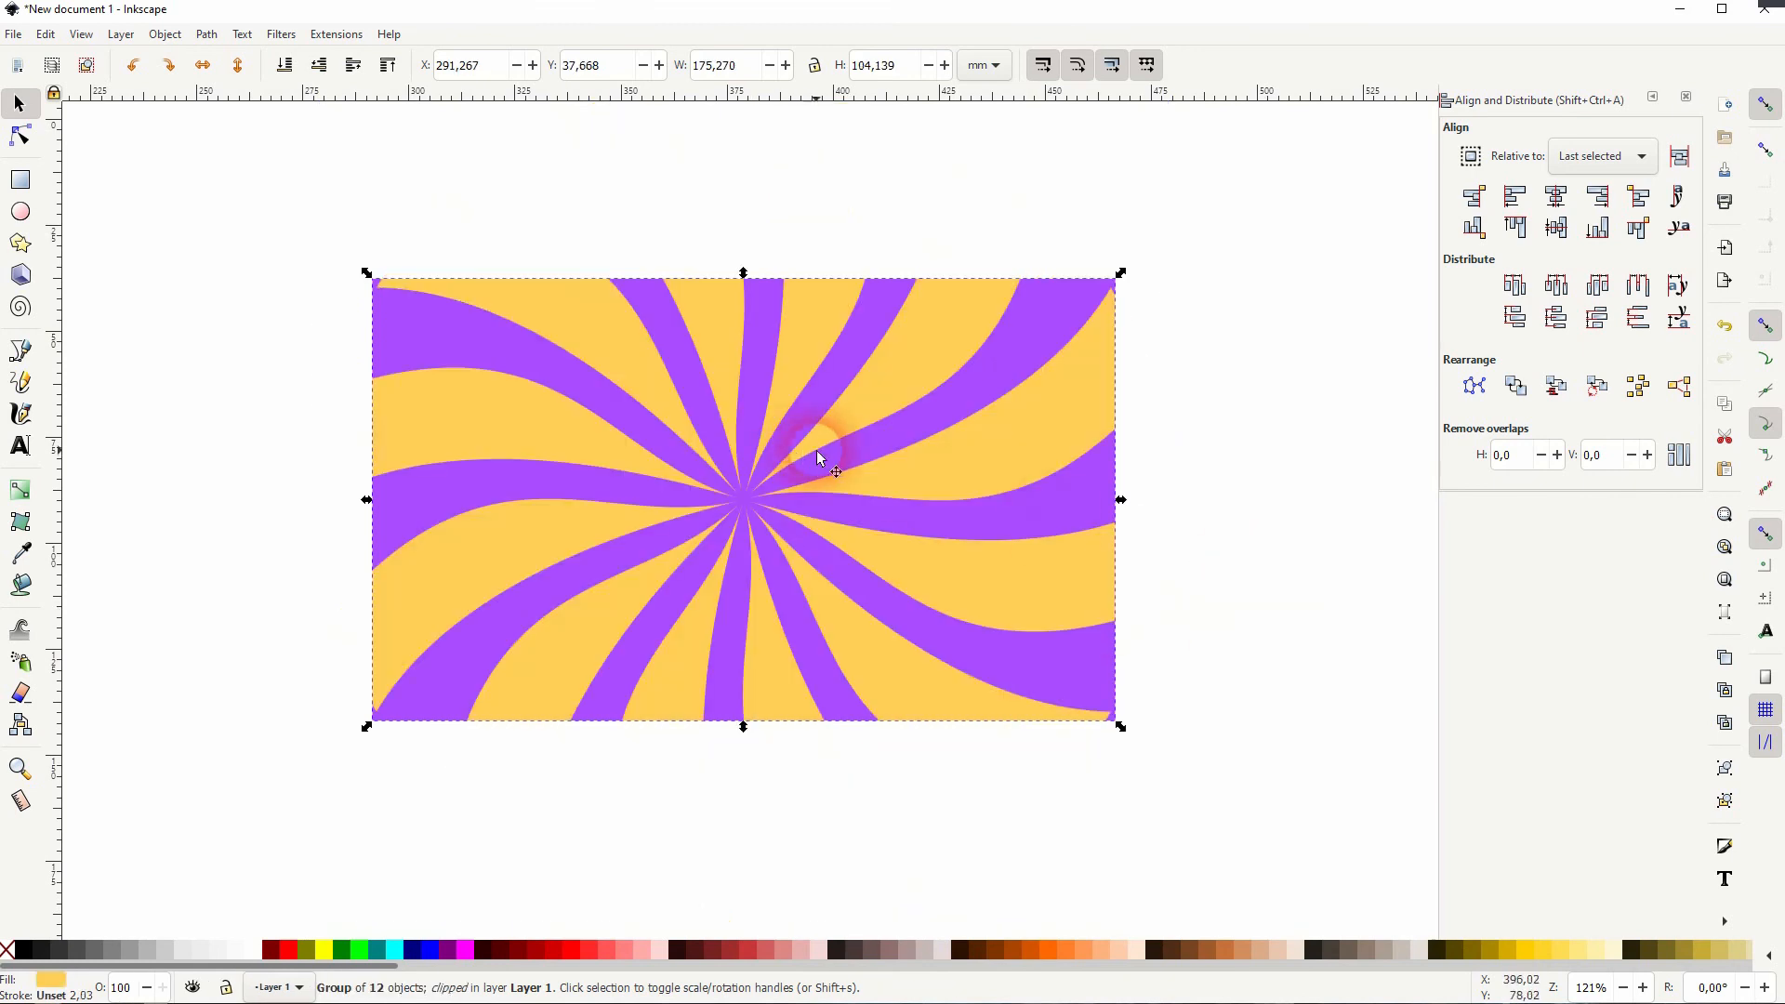
Move the clipped swirl and its purple background together slightly down and to the right, and group them.
mouse_move(629, 366)
mouse_down()
mouse_move(1068, 590)
mouse_move(729, 406)
mouse_move(638, 379)
mouse_up()
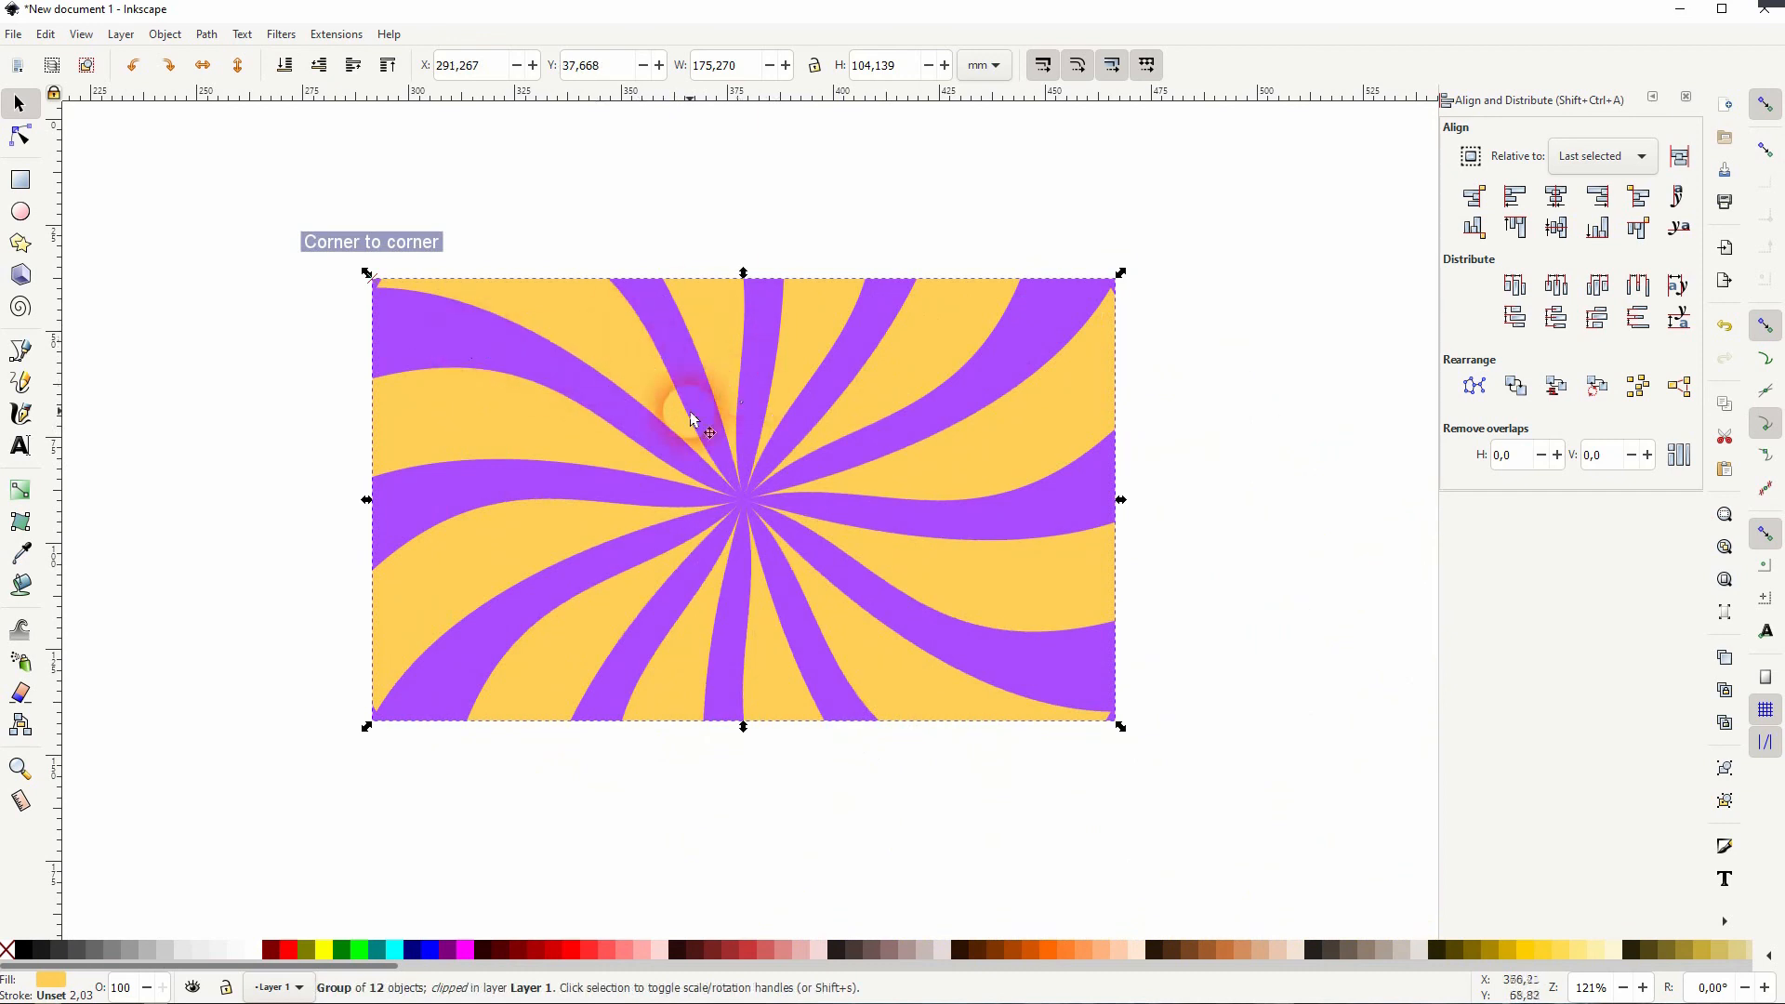
drag(309, 769, 1282, 158)
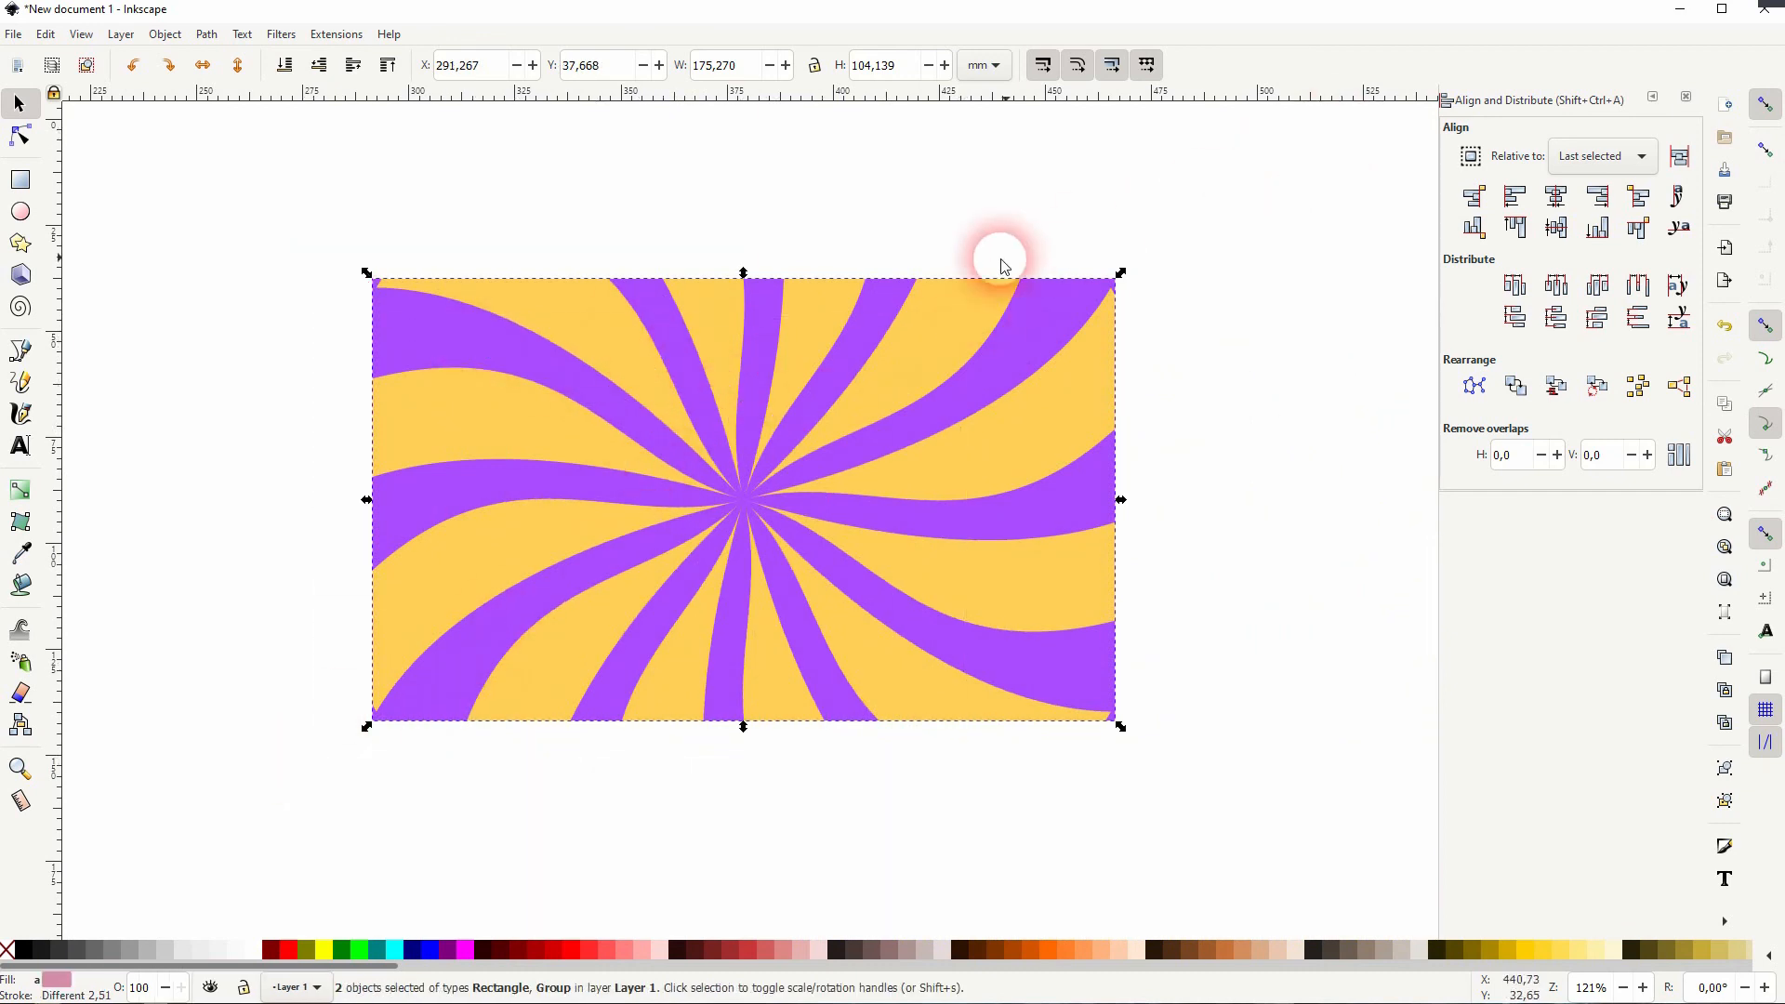
drag(1016, 350, 1073, 407)
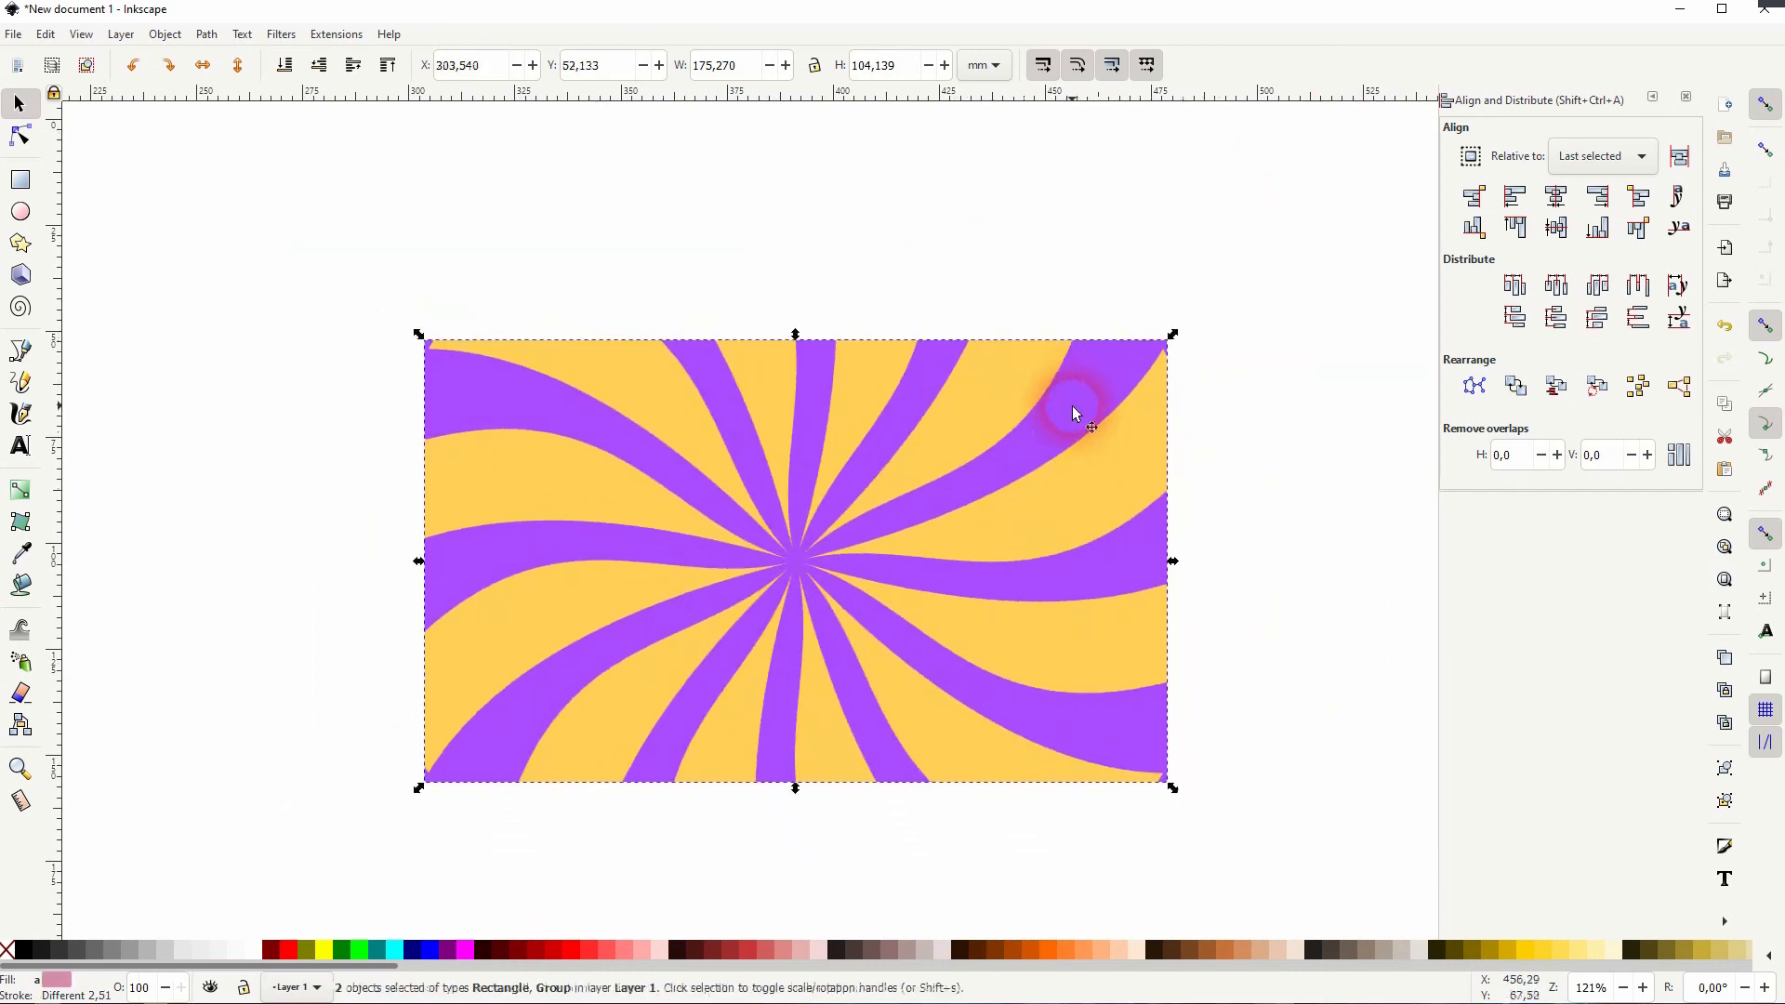
key(ctrl+g)
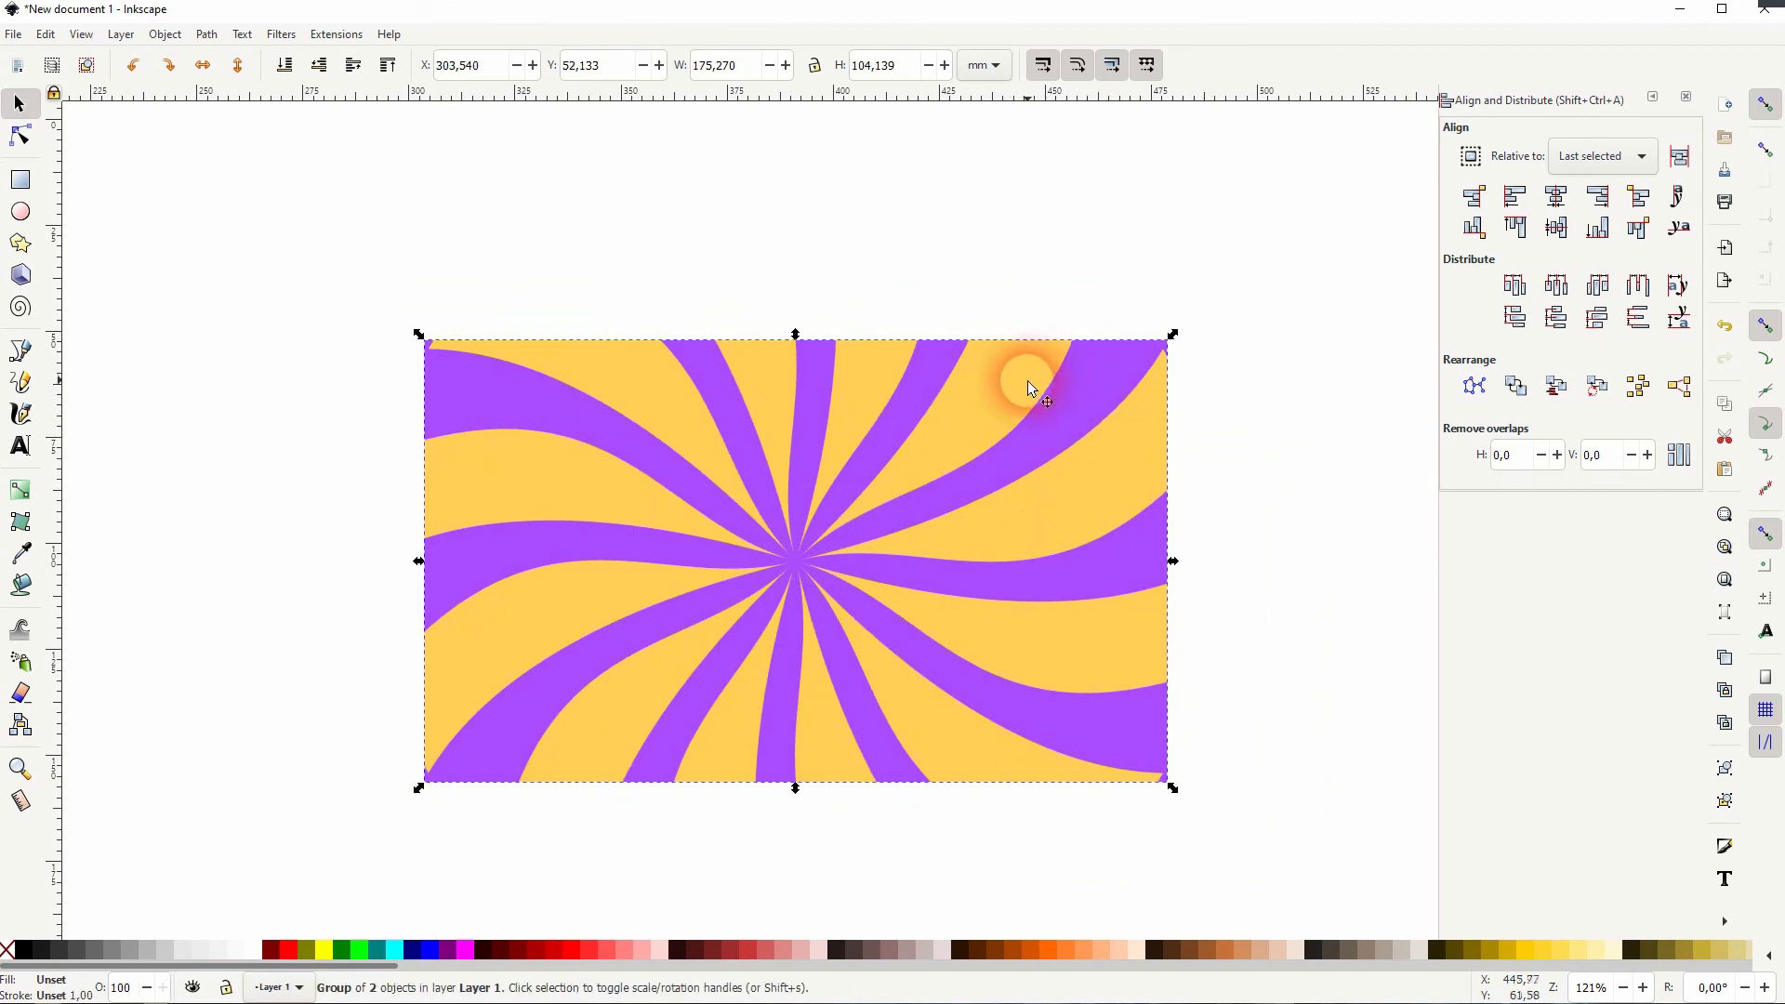